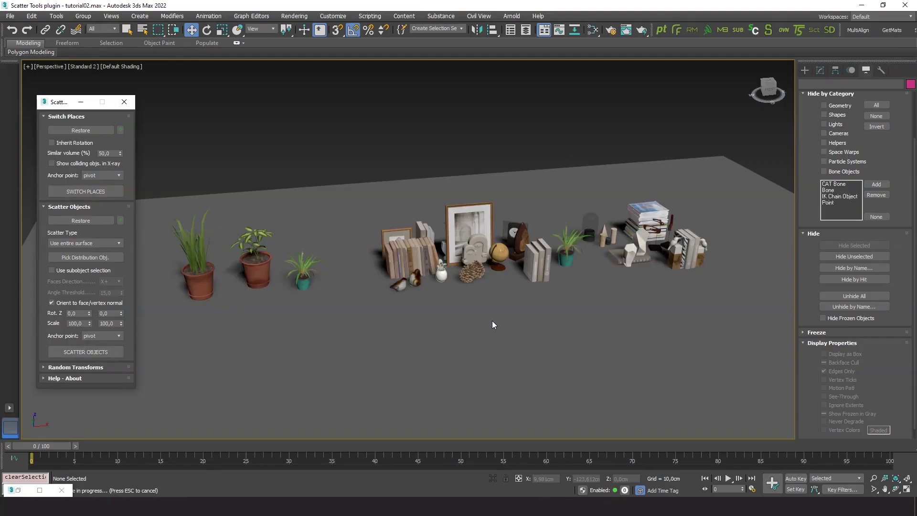
Orbit, pan and zoom the Perspective view to inspect the plants, books and props.
{"action": "middle_click_drag", "start_coordinate": [436, 322], "coordinate": [454, 262], "text": "alt"}
{"action": "scroll", "coordinate": [465, 313], "scroll_direction": "down", "scroll_amount": 5}
{"action": "scroll", "coordinate": [354, 232], "scroll_direction": "up", "scroll_amount": 3}
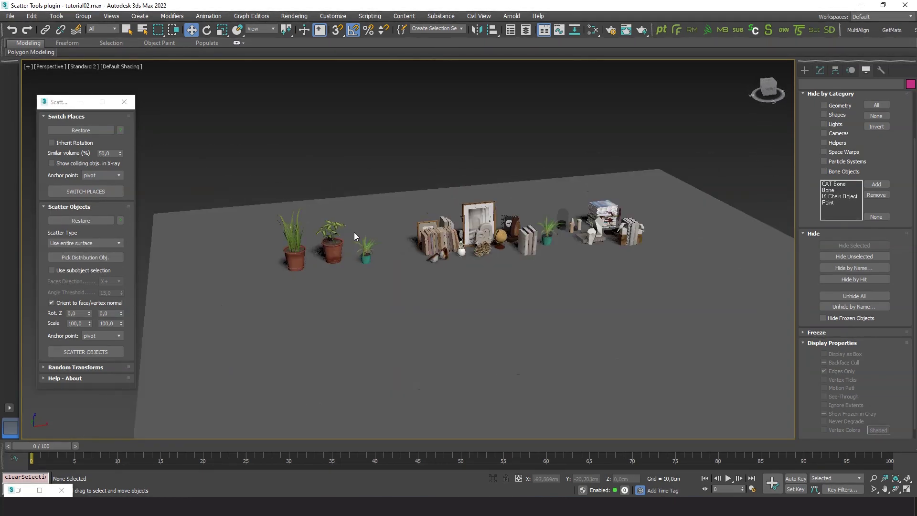
{"action": "scroll", "coordinate": [354, 232], "scroll_direction": "up", "scroll_amount": 3}
{"action": "scroll", "coordinate": [446, 343], "scroll_direction": "up", "scroll_amount": 5}
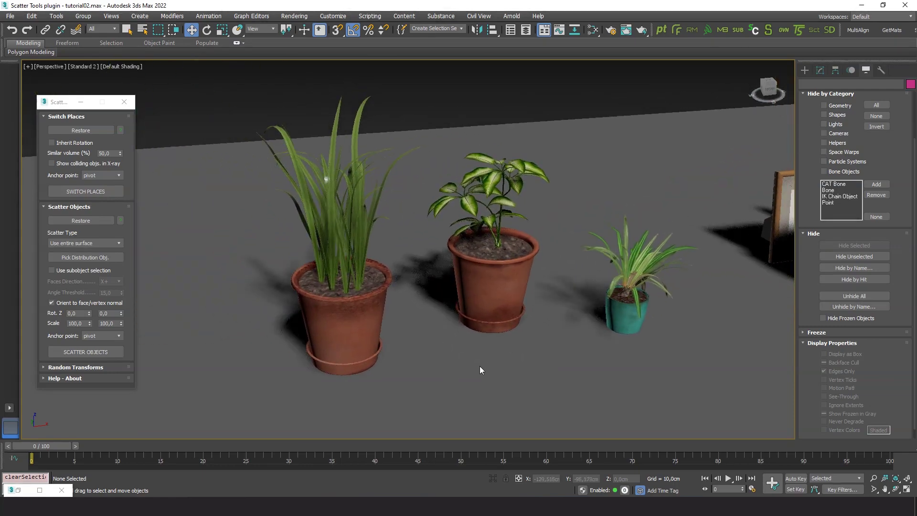
{"action": "scroll", "coordinate": [480, 370], "scroll_direction": "down", "scroll_amount": 5}
{"action": "middle_click_drag", "start_coordinate": [581, 370], "coordinate": [557, 378]}
{"action": "scroll", "coordinate": [432, 381], "scroll_direction": "up", "scroll_amount": 4}
{"action": "scroll", "coordinate": [348, 387], "scroll_direction": "down", "scroll_amount": 3}
{"action": "middle_click_drag", "start_coordinate": [348, 387], "coordinate": [591, 381]}
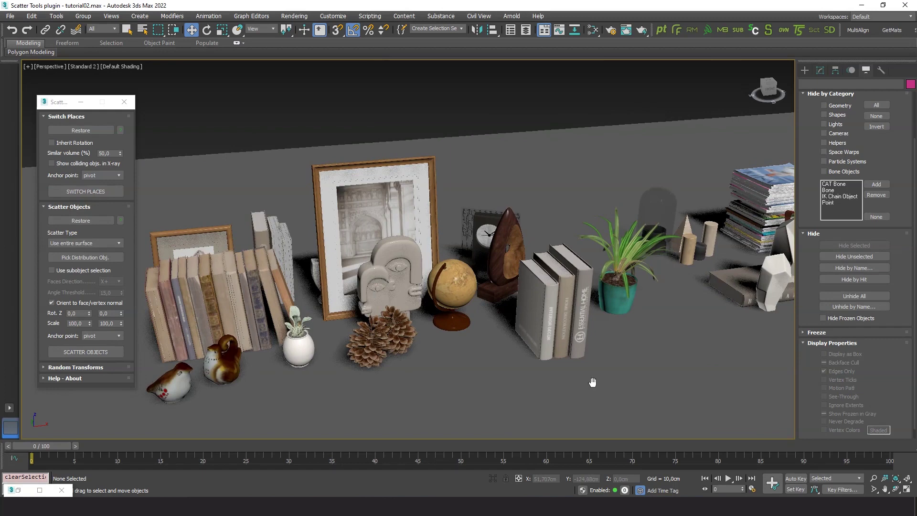
{"action": "scroll", "coordinate": [591, 380], "scroll_direction": "up", "scroll_amount": 1}
{"action": "scroll", "coordinate": [471, 328], "scroll_direction": "down", "scroll_amount": 4}
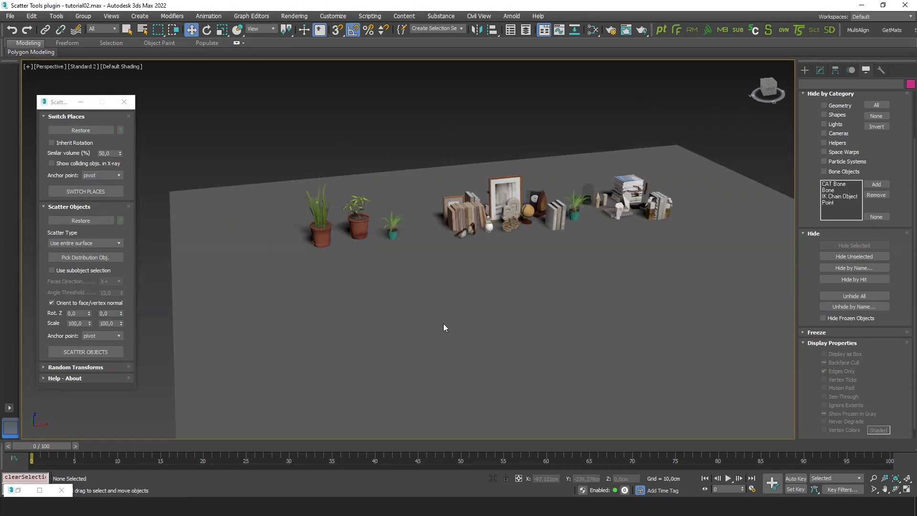
Create a sphere left of the plants, raise it along Z, and select the three potted plants.
{"action": "left_click", "coordinate": [805, 71]}
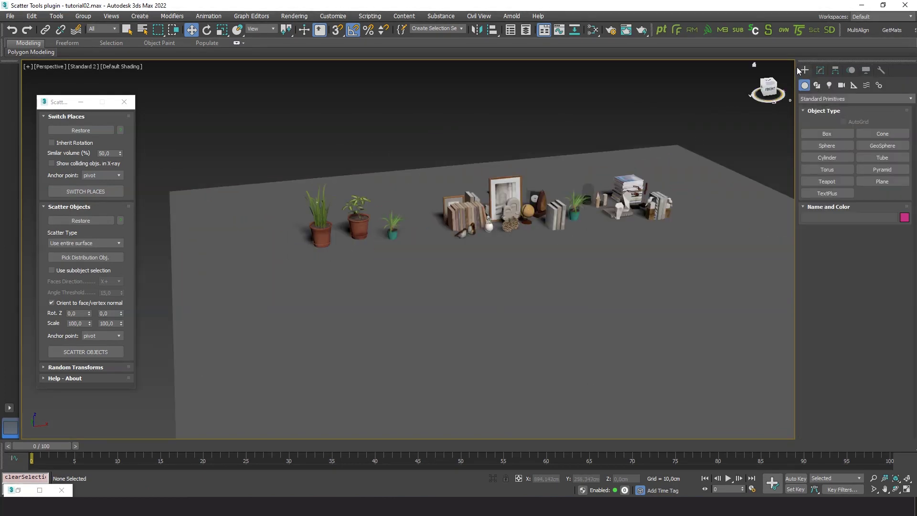
{"action": "left_click", "coordinate": [832, 146]}
{"action": "left_click_drag", "start_coordinate": [285, 328], "coordinate": [299, 305]}
{"action": "key", "text": "w"}
{"action": "left_click_drag", "start_coordinate": [286, 264], "coordinate": [276, 186]}
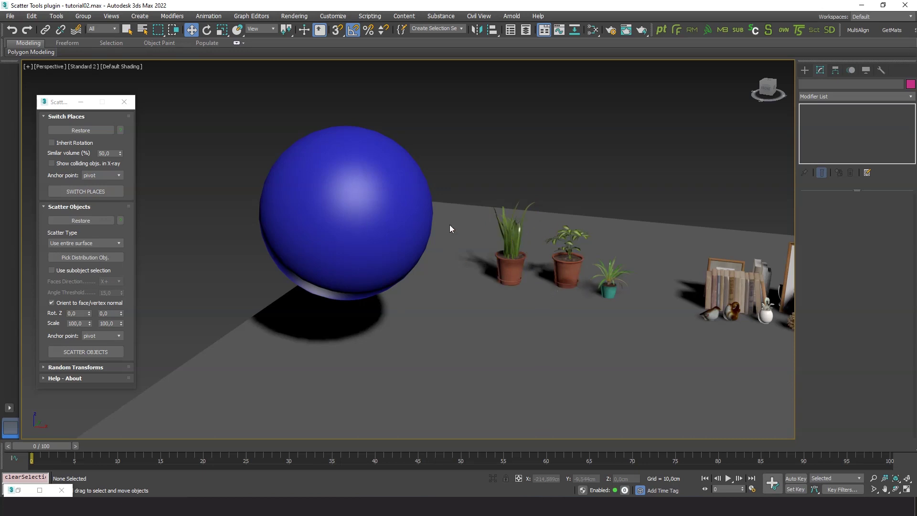
{"action": "left_click_drag", "start_coordinate": [470, 139], "coordinate": [629, 328]}
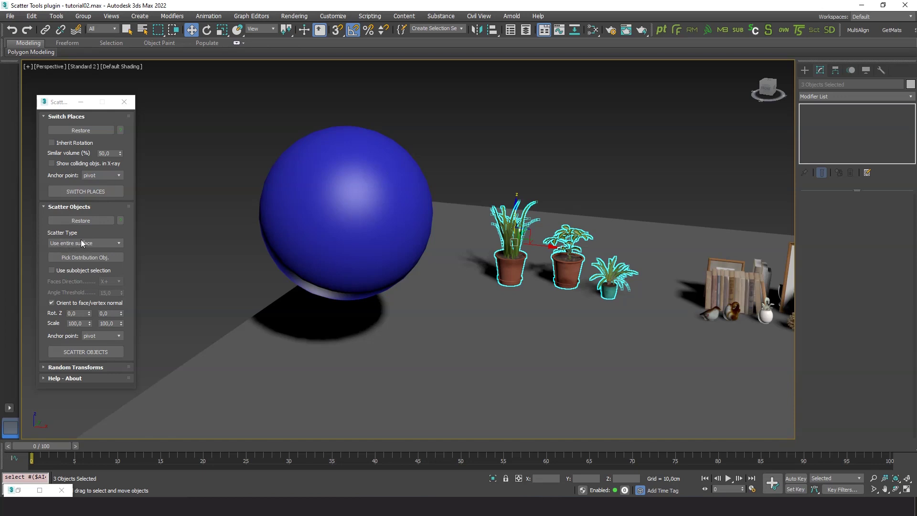
Scatter the three plants over Sphere001 using its entire surface.
{"action": "left_click", "coordinate": [120, 243]}
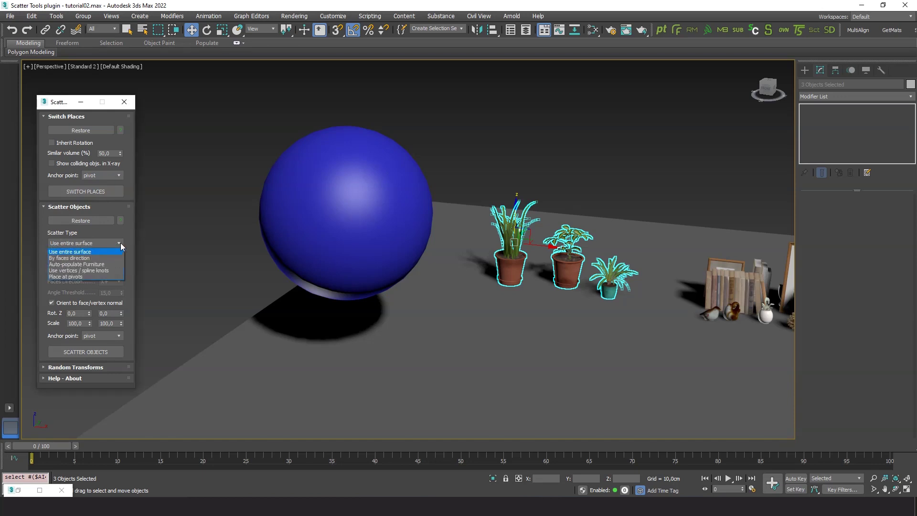
{"action": "left_click", "coordinate": [80, 252]}
{"action": "left_click", "coordinate": [95, 258]}
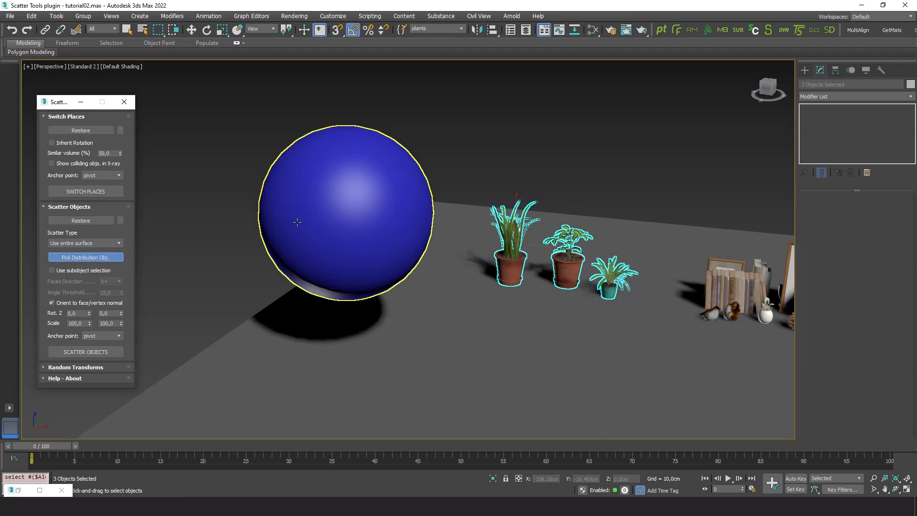
{"action": "left_click", "coordinate": [304, 208]}
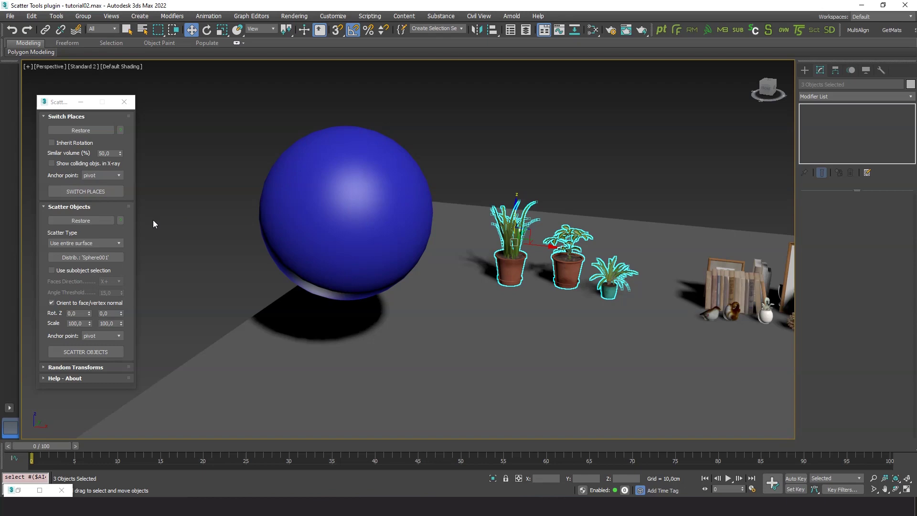
{"action": "left_click", "coordinate": [78, 352]}
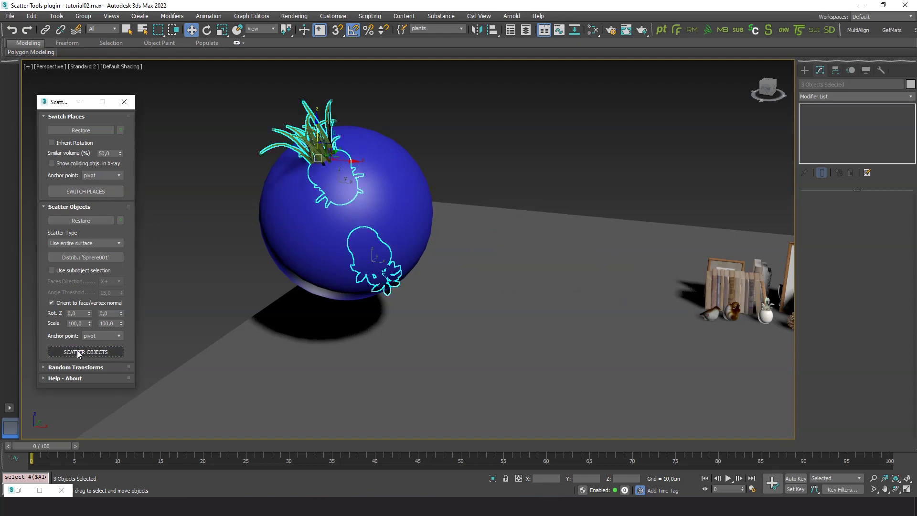
Re-scatter the plants to new spots on the sphere twice.
{"action": "middle_click_drag", "start_coordinate": [246, 236], "coordinate": [213, 265], "text": "alt"}
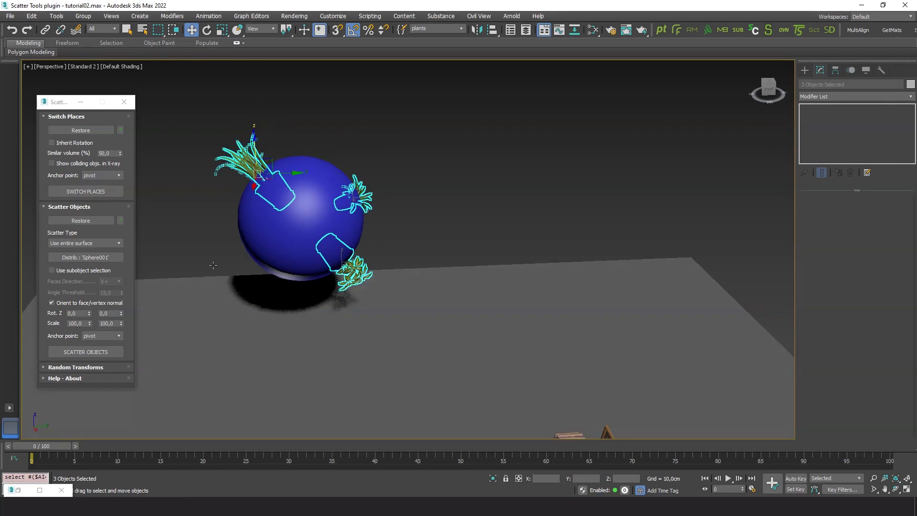
{"action": "left_click", "coordinate": [79, 354]}
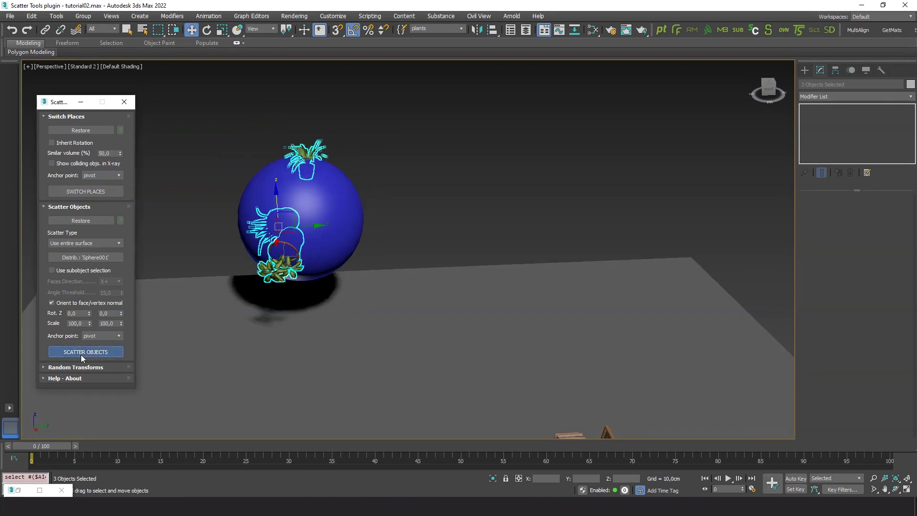
{"action": "left_click", "coordinate": [81, 355]}
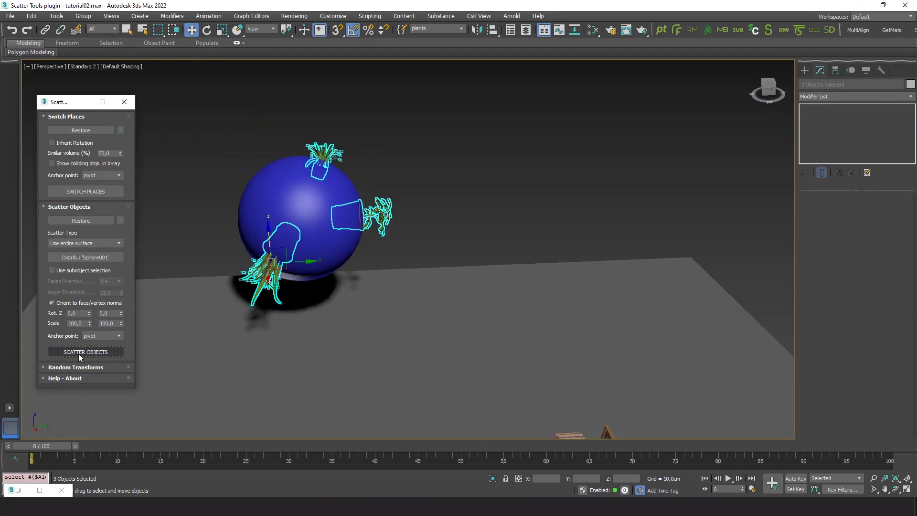
{"action": "scroll", "coordinate": [387, 221], "scroll_direction": "up", "scroll_amount": 4}
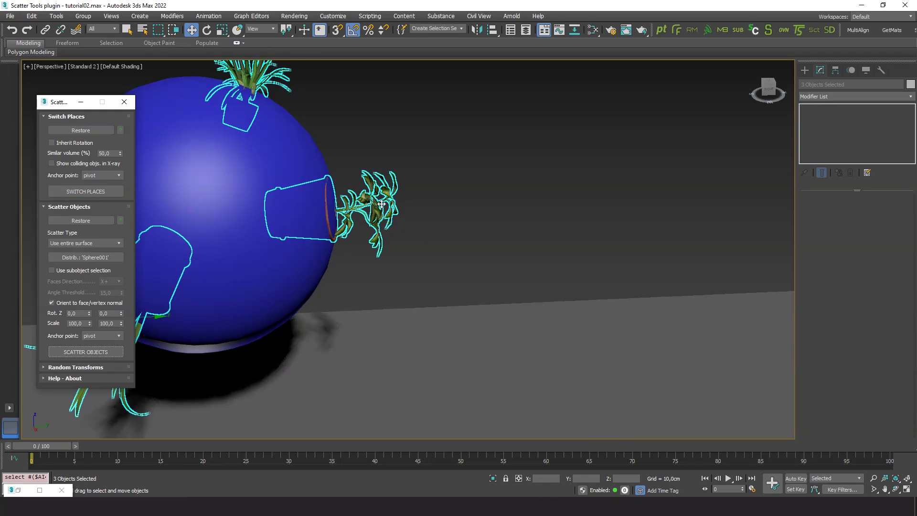
Inspect one scattered plant up close, then reselect all three plants.
{"action": "left_click", "coordinate": [381, 204]}
{"action": "middle_click_drag", "start_coordinate": [381, 205], "coordinate": [391, 253], "text": "alt"}
{"action": "scroll", "coordinate": [430, 251], "scroll_direction": "down", "scroll_amount": 4}
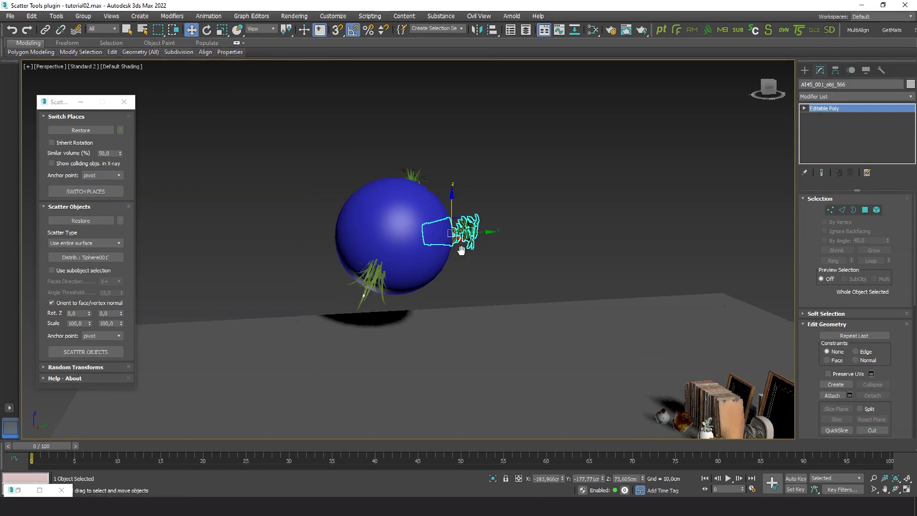
{"action": "middle_click_drag", "start_coordinate": [460, 248], "coordinate": [417, 247]}
{"action": "key", "text": "ctrl+q"}
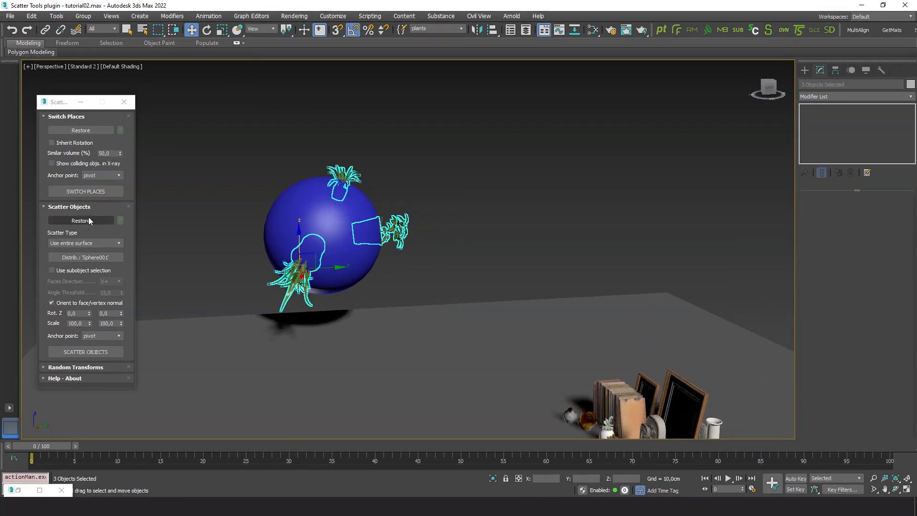
Restore the plants to their original positions and set Anchor point to base.
{"action": "left_click", "coordinate": [80, 220]}
{"action": "left_click", "coordinate": [452, 266]}
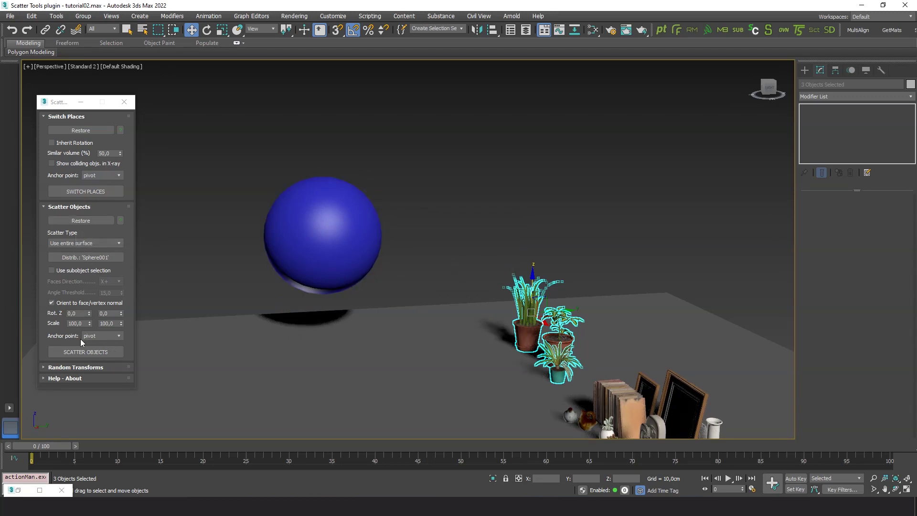
{"action": "left_click", "coordinate": [114, 336]}
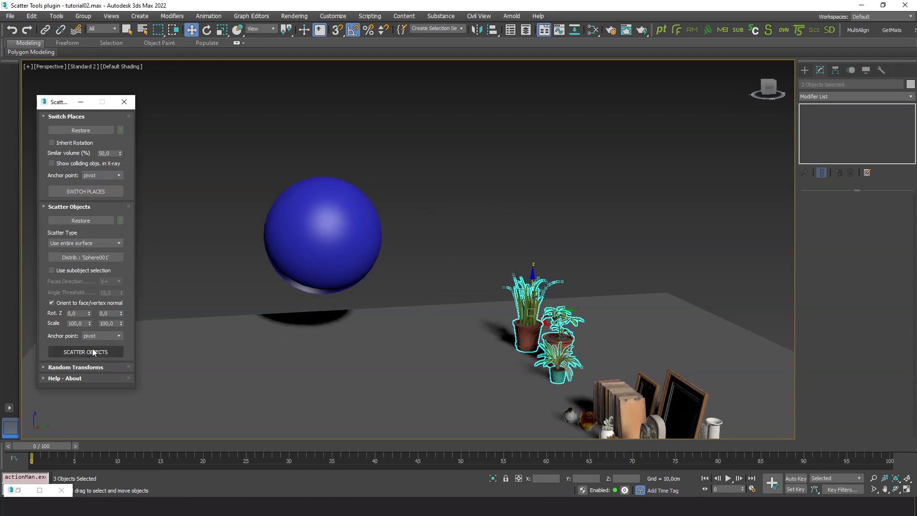
{"action": "left_click", "coordinate": [89, 358]}
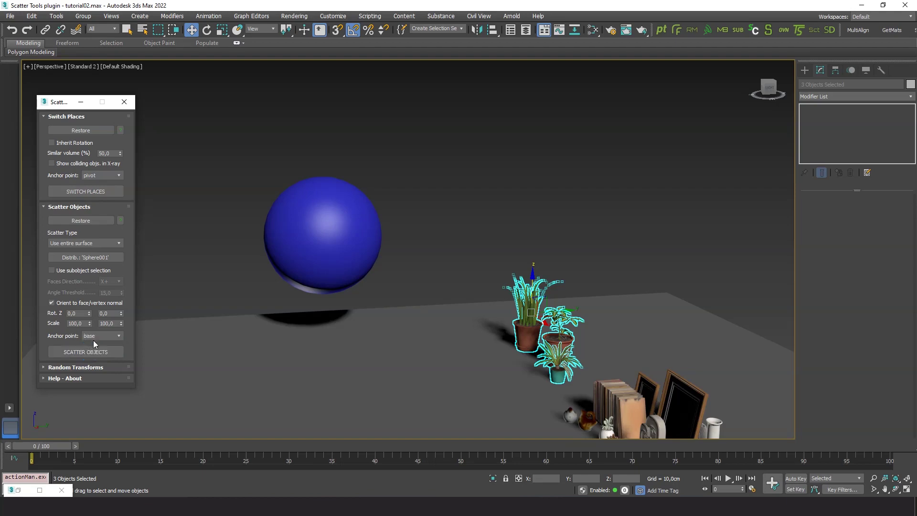
Scatter the plants onto the sphere by their base and re-scatter once.
{"action": "middle_click_drag", "start_coordinate": [386, 343], "coordinate": [417, 342], "text": "alt"}
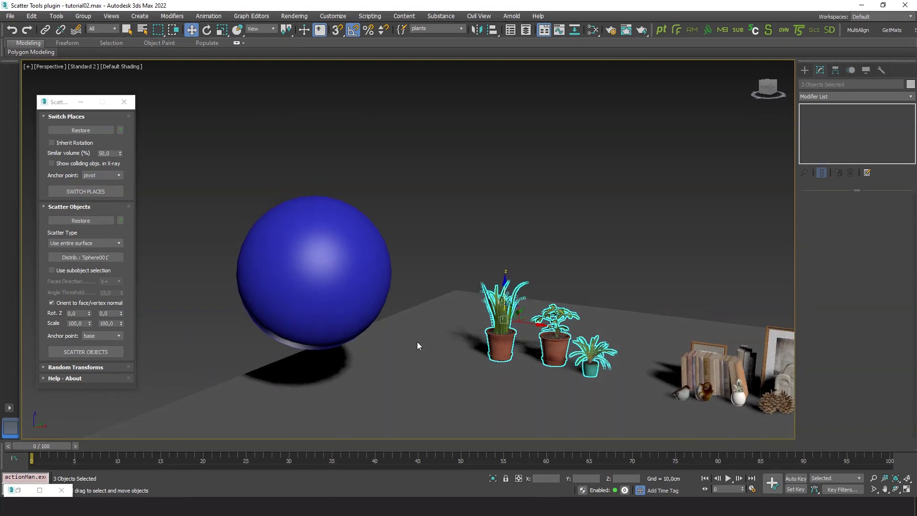
{"action": "left_click", "coordinate": [90, 352]}
{"action": "left_click", "coordinate": [90, 351]}
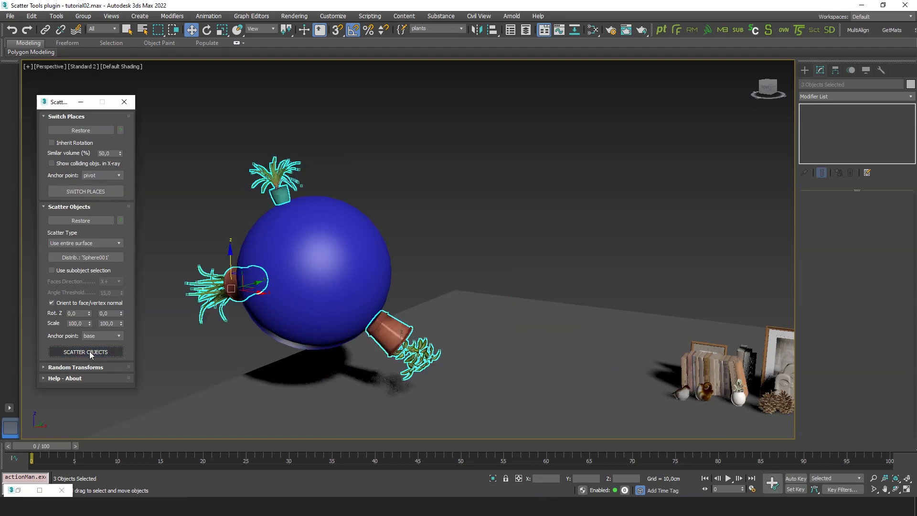
{"action": "middle_click_drag", "start_coordinate": [179, 342], "coordinate": [466, 215], "text": "alt"}
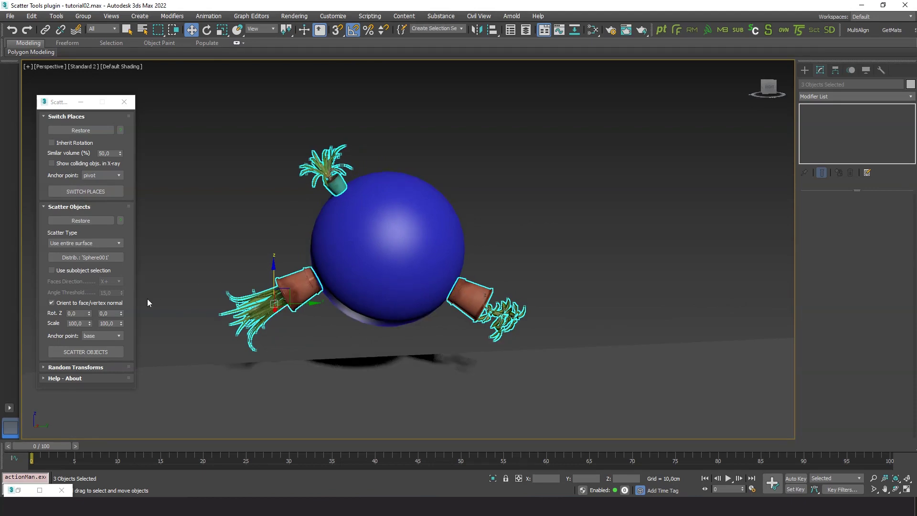
Re-scatter the plants repeatedly until one sits atop the sphere, then select Sphere001.
{"action": "left_click", "coordinate": [91, 354]}
{"action": "left_click", "coordinate": [90, 352]}
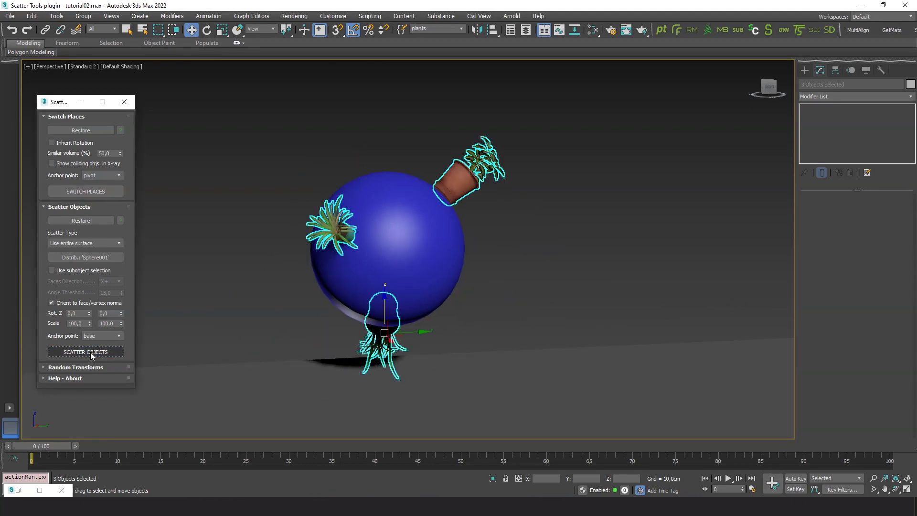
{"action": "left_click", "coordinate": [90, 351]}
{"action": "left_click", "coordinate": [90, 351]}
{"action": "left_click", "coordinate": [89, 351]}
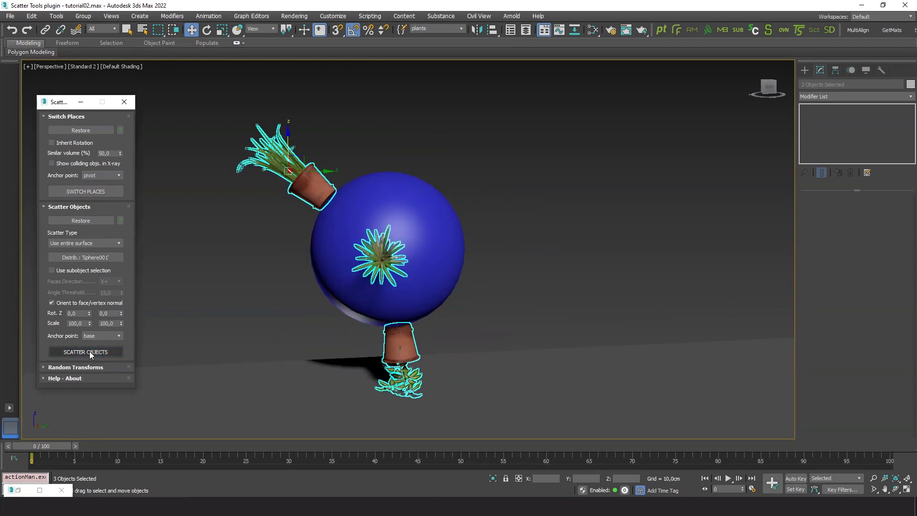
{"action": "left_click", "coordinate": [89, 352]}
{"action": "left_click", "coordinate": [90, 352]}
{"action": "left_click", "coordinate": [90, 352]}
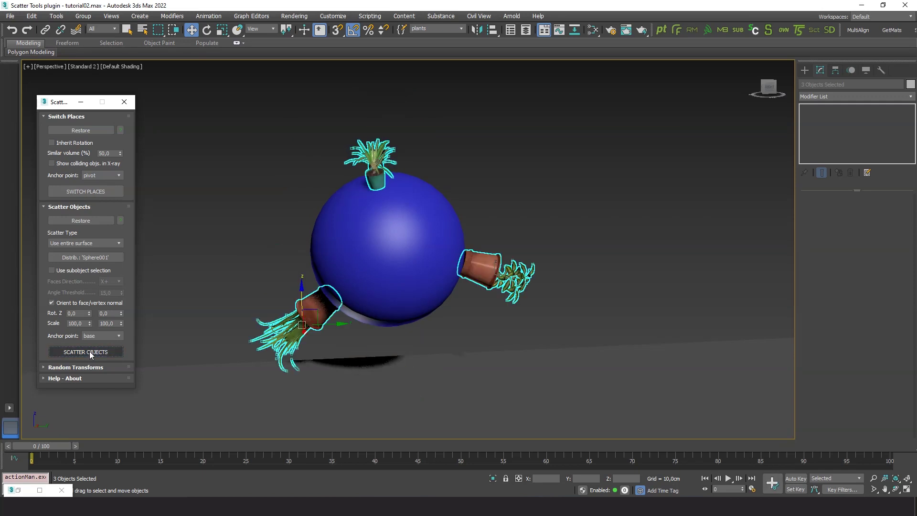
{"action": "left_click", "coordinate": [382, 225]}
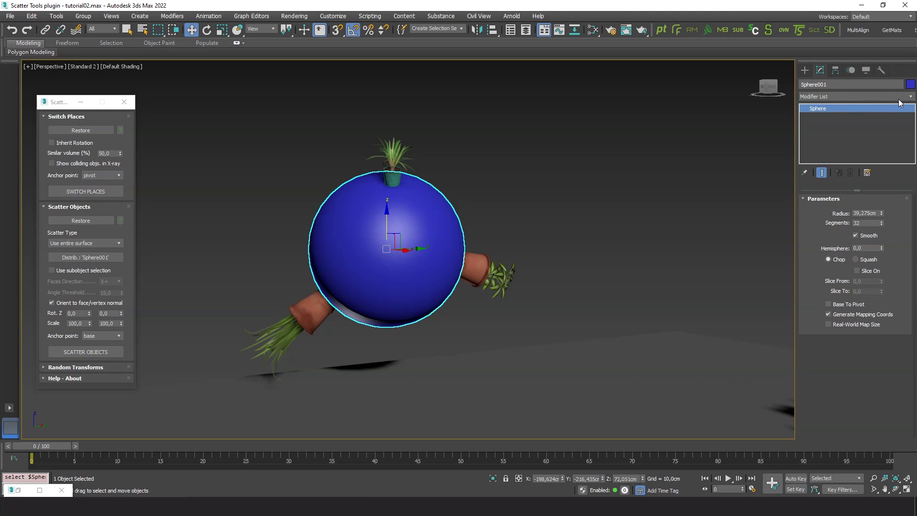
Add an Edit Poly modifier to the sphere and enter Polygon mode.
{"action": "left_click", "coordinate": [911, 97]}
{"action": "type", "text": "edit poly"}
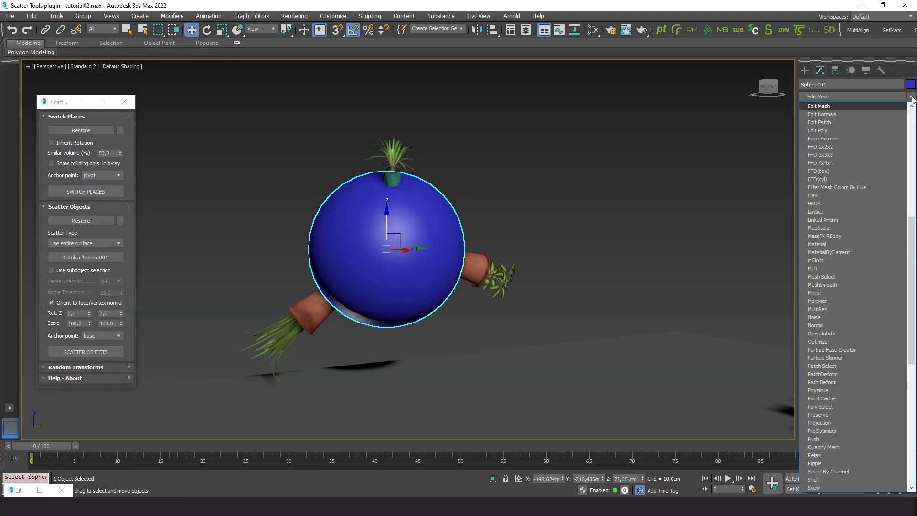
{"action": "key", "text": "Return"}
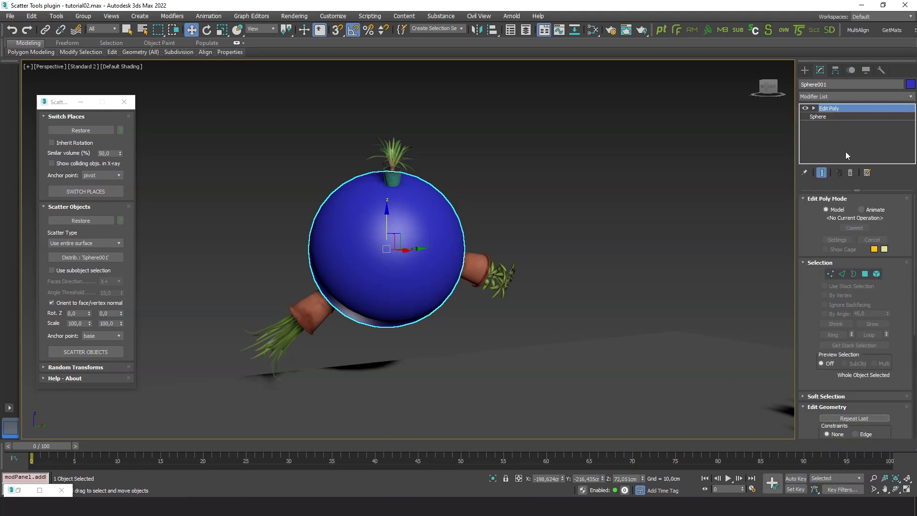
{"action": "left_click", "coordinate": [865, 274]}
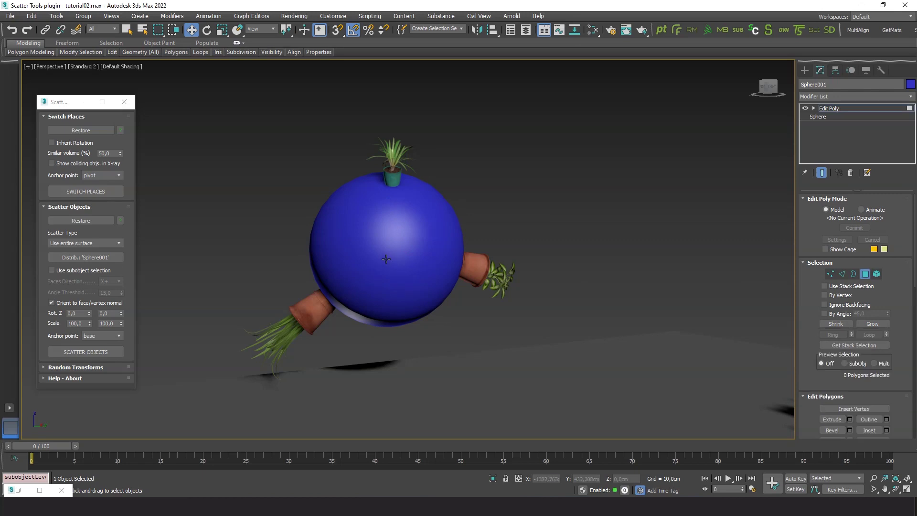
Select the sphere's top and bottom polygon rows, then return to object level.
{"action": "key", "text": "F4"}
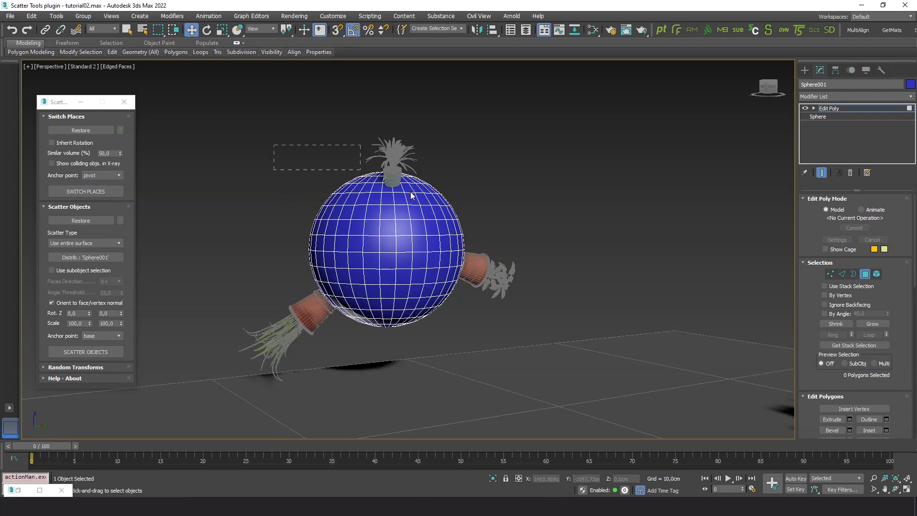
{"action": "left_click_drag", "start_coordinate": [486, 198], "coordinate": [485, 201]}
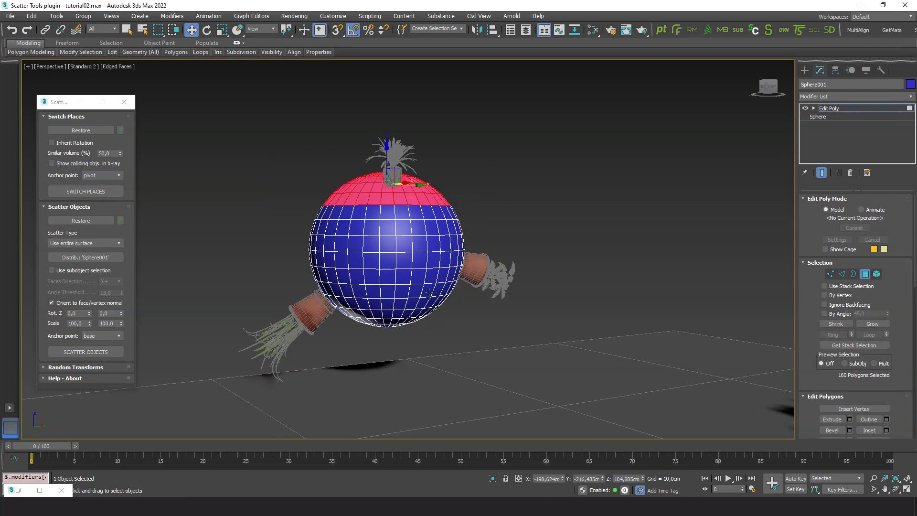
{"action": "left_click_drag", "start_coordinate": [508, 303], "coordinate": [501, 302], "text": "ctrl"}
{"action": "mouse_move", "coordinate": [477, 316]}
{"action": "middle_mouse_down", "text": "alt"}
{"action": "mouse_move", "coordinate": [435, 331]}
{"action": "mouse_move", "coordinate": [321, 334]}
{"action": "mouse_move", "coordinate": [576, 337]}
{"action": "mouse_move", "coordinate": [488, 342]}
{"action": "middle_mouse_up", "text": "alt"}
{"action": "key", "text": "F4"}
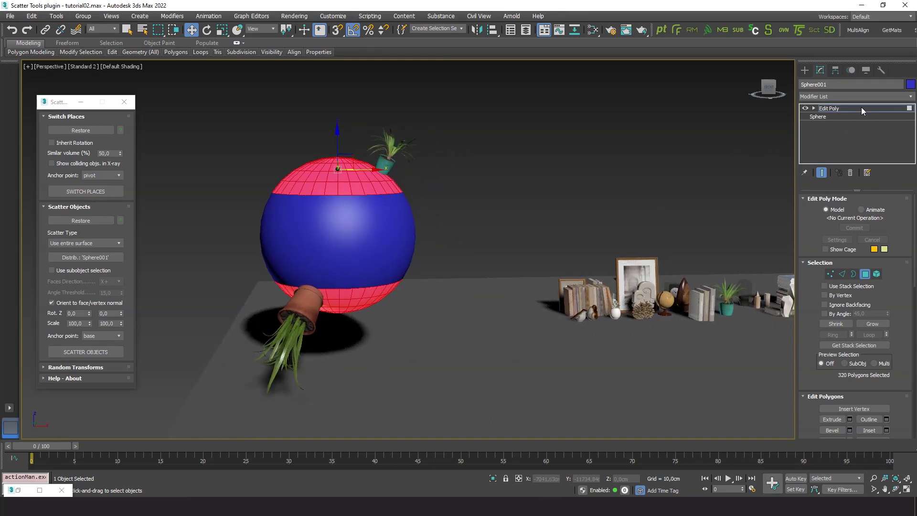
{"action": "left_click", "coordinate": [861, 107]}
{"action": "middle_click_drag", "start_coordinate": [692, 101], "coordinate": [542, 99], "text": "alt"}
Select the three plants and scatter them onto the sphere's chosen polygons.
{"action": "left_click_drag", "start_coordinate": [163, 331], "coordinate": [163, 332]}
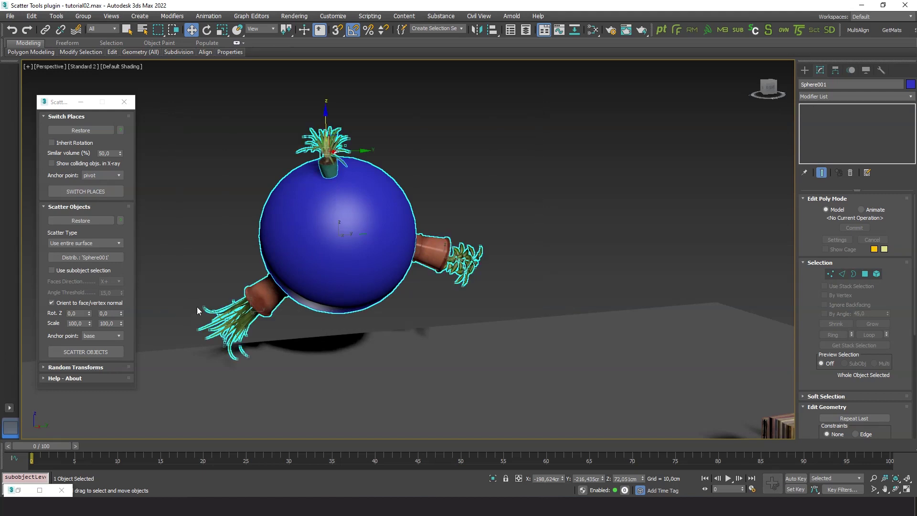
{"action": "middle_click_drag", "start_coordinate": [438, 315], "coordinate": [500, 318]}
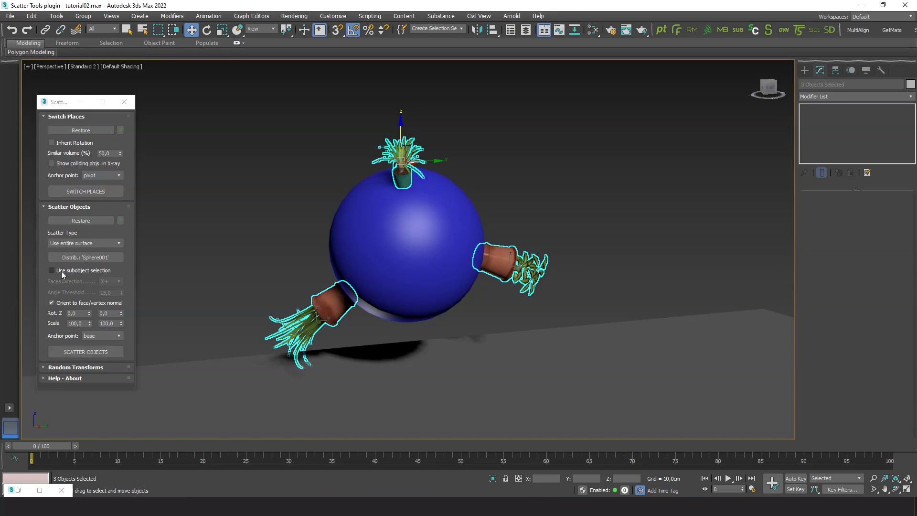
{"action": "left_click", "coordinate": [70, 354]}
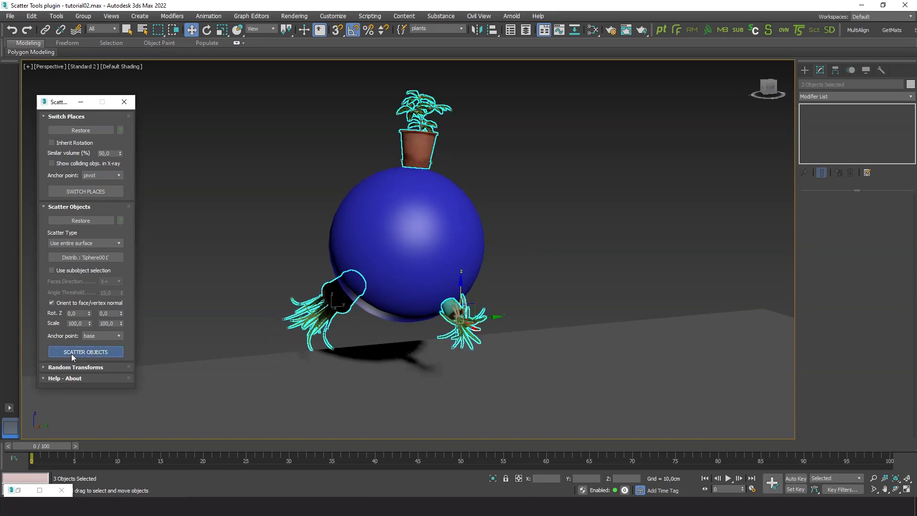
{"action": "left_click", "coordinate": [71, 353]}
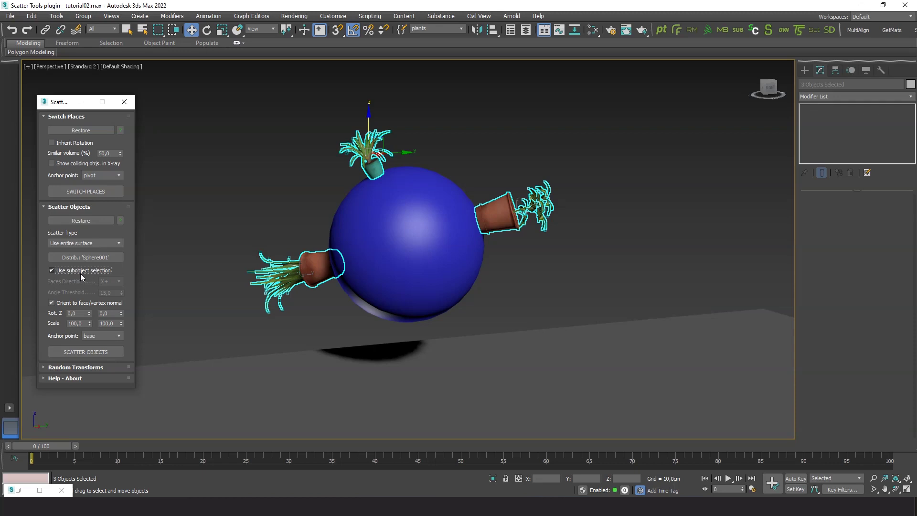
Re-scatter the plants repeatedly across the selected top and bottom bands.
{"action": "left_click", "coordinate": [86, 352]}
{"action": "left_click", "coordinate": [86, 353]}
{"action": "left_click", "coordinate": [86, 353]}
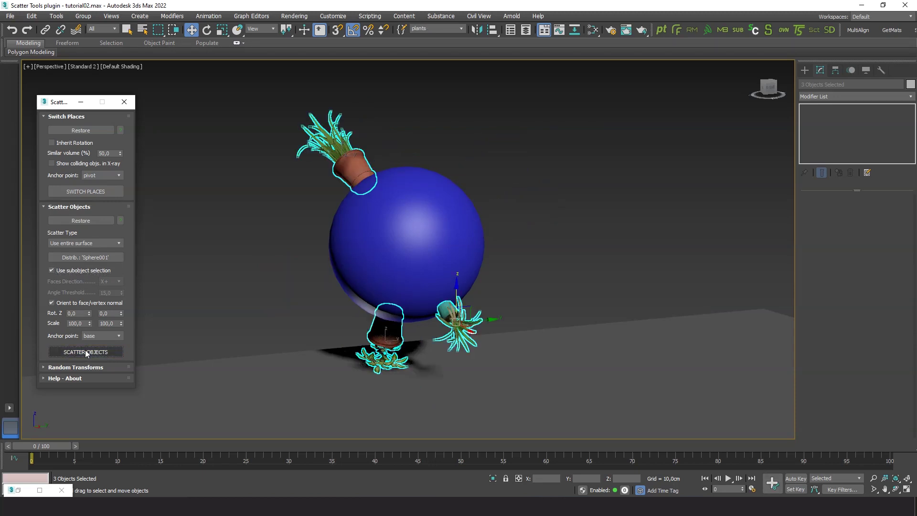
{"action": "left_click", "coordinate": [86, 352]}
{"action": "left_click", "coordinate": [85, 352]}
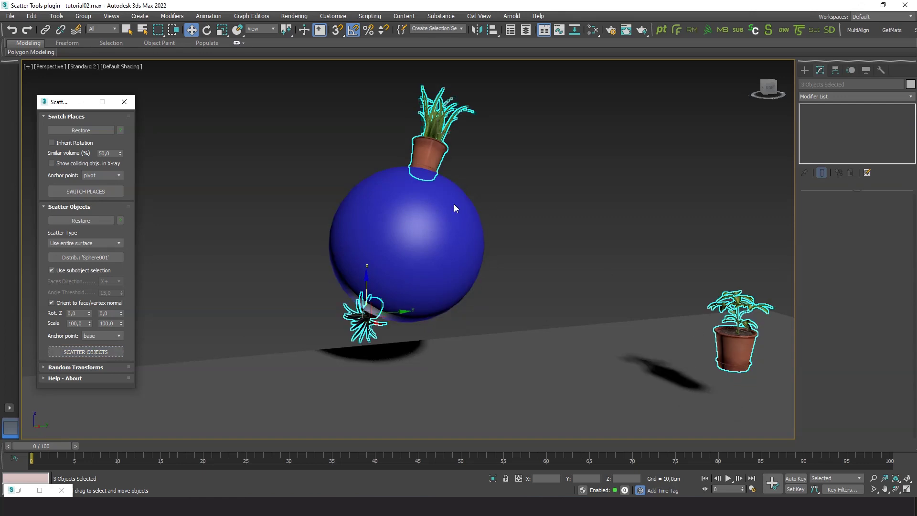
{"action": "left_click", "coordinate": [82, 352]}
{"action": "left_click", "coordinate": [82, 352]}
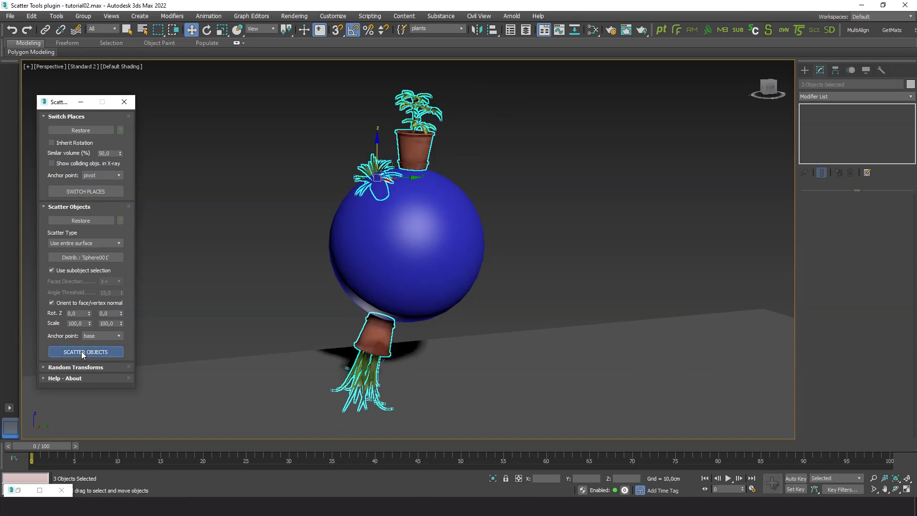
{"action": "left_click", "coordinate": [82, 352]}
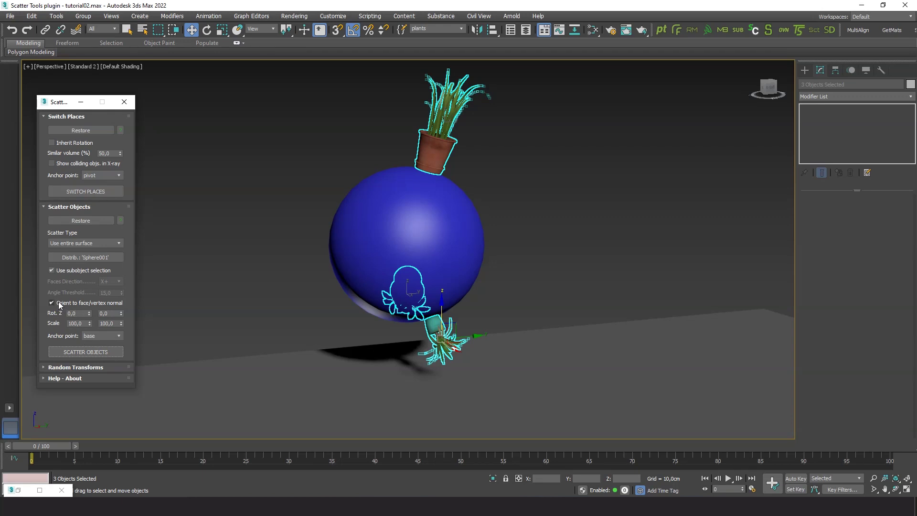
Re-scatter the plants standing upright on the sphere several times.
{"action": "left_click", "coordinate": [81, 353]}
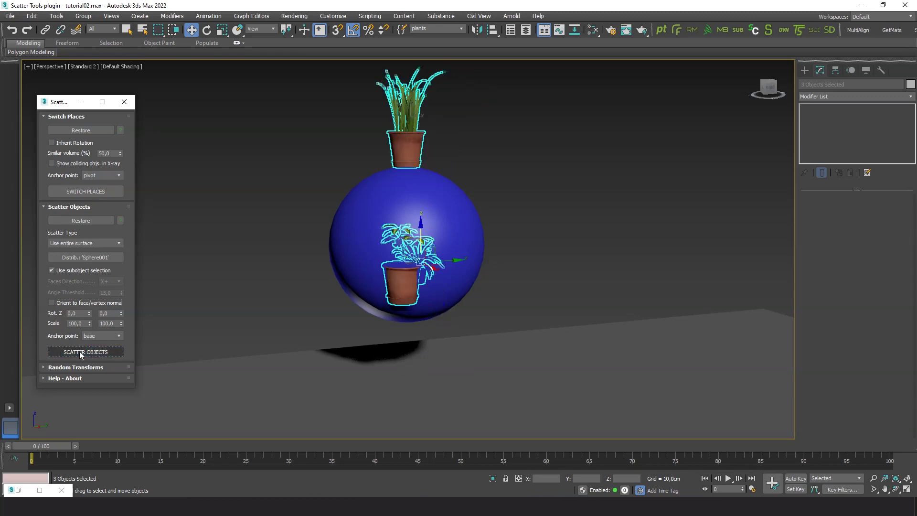
{"action": "left_click", "coordinate": [82, 353]}
{"action": "left_click", "coordinate": [81, 352]}
{"action": "left_click", "coordinate": [81, 353]}
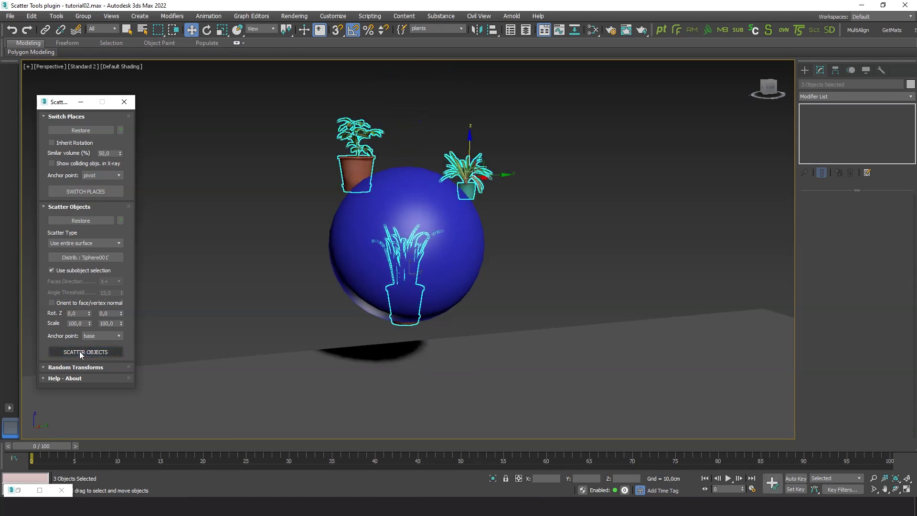
{"action": "left_click", "coordinate": [82, 353]}
{"action": "left_click", "coordinate": [81, 352]}
{"action": "left_click", "coordinate": [82, 353]}
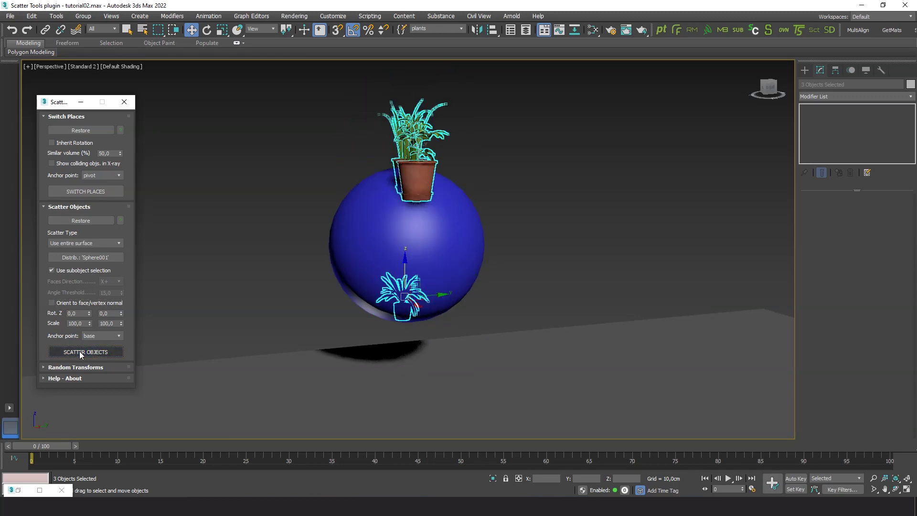
Re-enable Orient to face/vertex normal and rescatter the plants aligned to the surface.
{"action": "middle_click_drag", "start_coordinate": [528, 288], "coordinate": [610, 262], "text": "alt"}
{"action": "scroll", "coordinate": [548, 263], "scroll_direction": "up", "scroll_amount": 2}
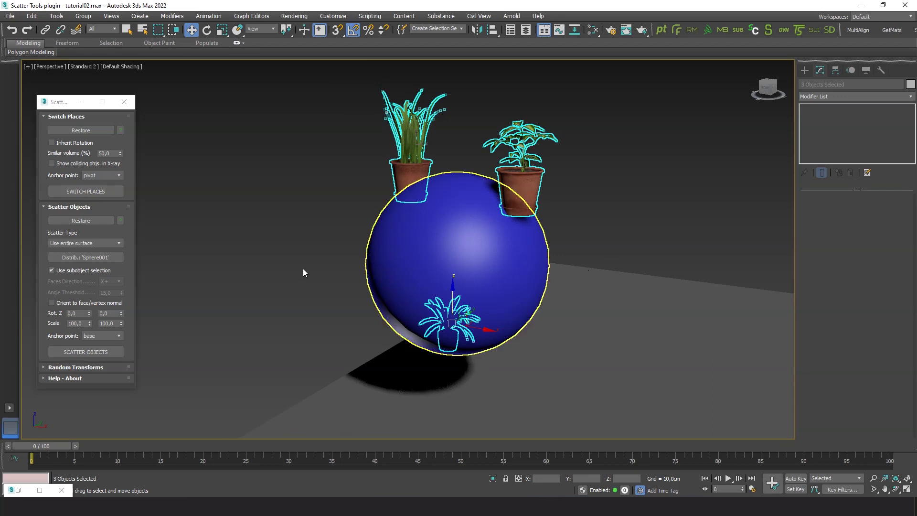
{"action": "left_click", "coordinate": [73, 306]}
{"action": "left_click", "coordinate": [82, 351]}
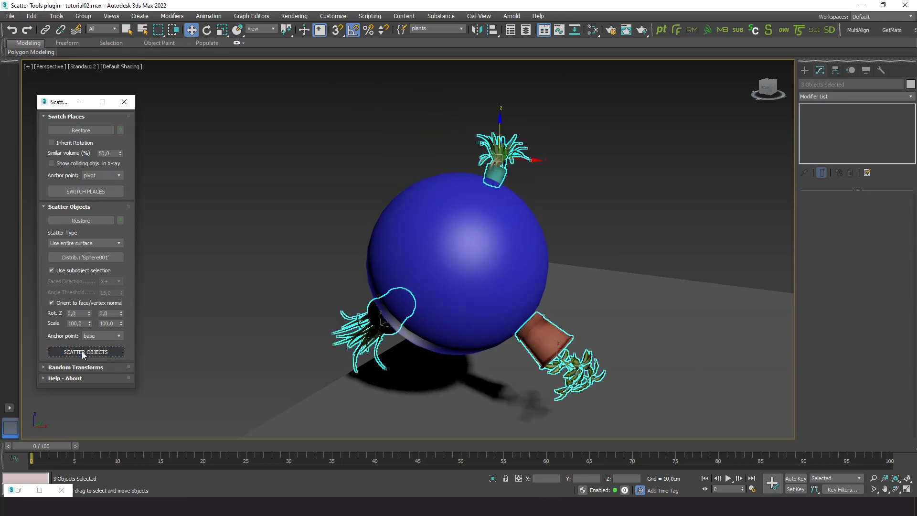
{"action": "left_click", "coordinate": [82, 351]}
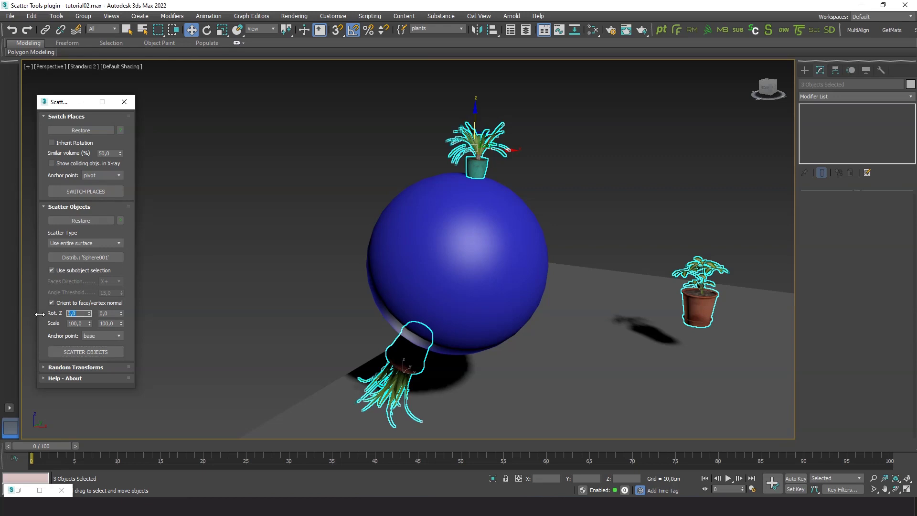
Set the scatter Scale range to 50 and 90 and scatter the plants.
{"action": "left_click", "coordinate": [85, 324]}
{"action": "type", "text": "50"}
{"action": "key", "text": "Tab"}
{"action": "type", "text": "9"}
{"action": "left_click", "coordinate": [94, 352]}
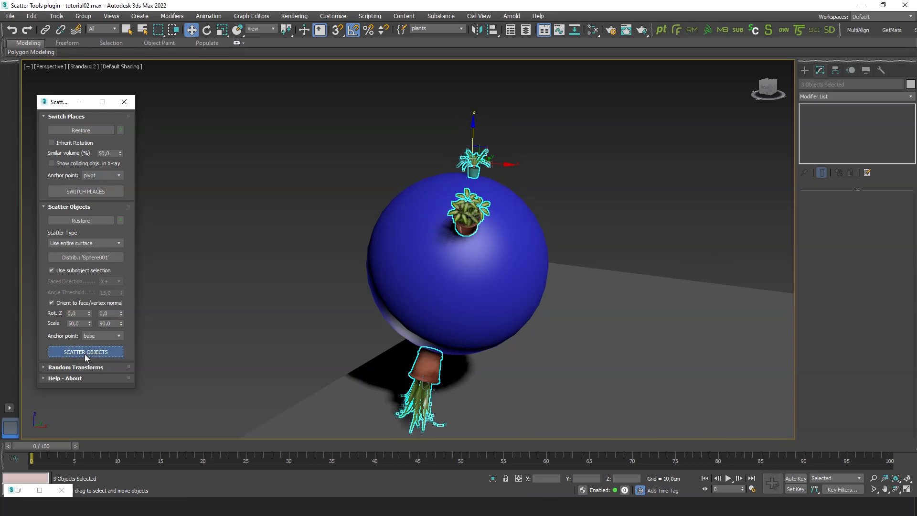
Re-scatter the resized plants many times and orbit to view the size variation.
{"action": "left_click", "coordinate": [85, 354]}
{"action": "left_click", "coordinate": [85, 354]}
{"action": "left_click", "coordinate": [84, 353]}
{"action": "left_click", "coordinate": [84, 354]}
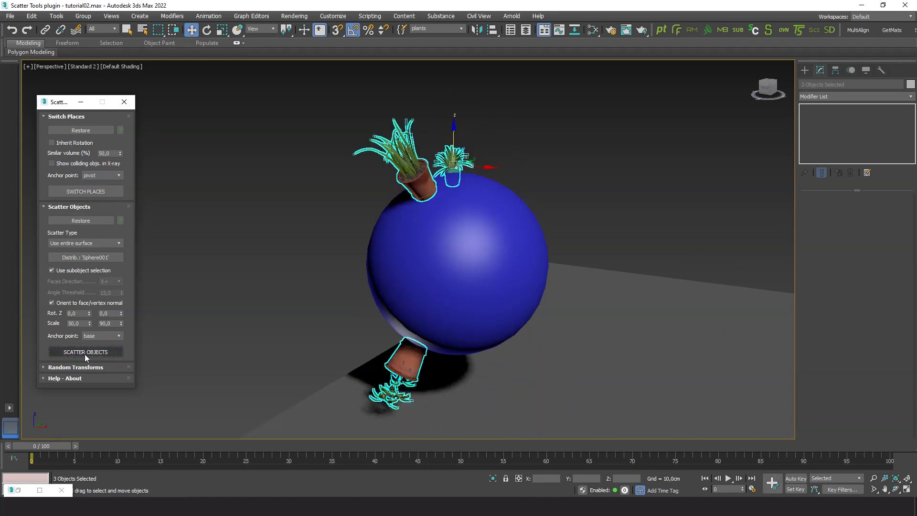
{"action": "left_click", "coordinate": [84, 354]}
{"action": "left_click", "coordinate": [85, 354]}
{"action": "left_click", "coordinate": [84, 354]}
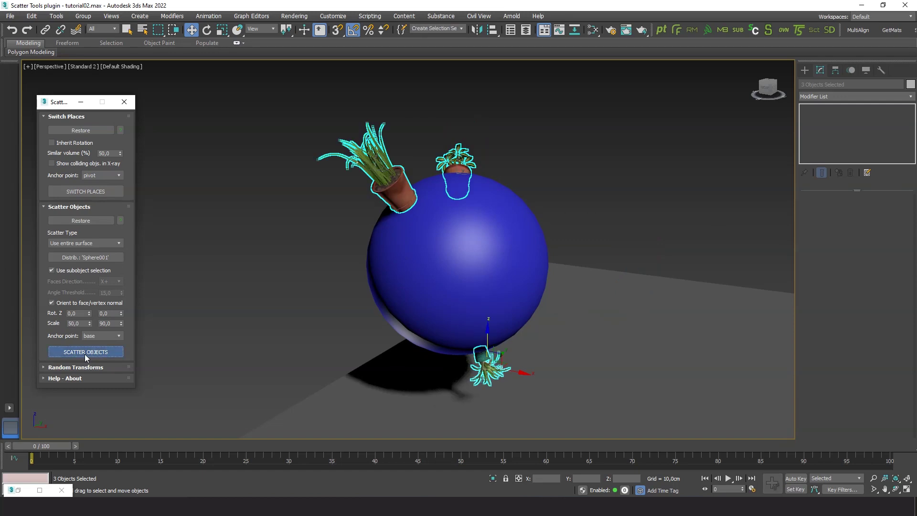
{"action": "left_click", "coordinate": [85, 354]}
{"action": "left_click", "coordinate": [85, 354]}
{"action": "left_click", "coordinate": [84, 354]}
{"action": "left_click", "coordinate": [85, 354]}
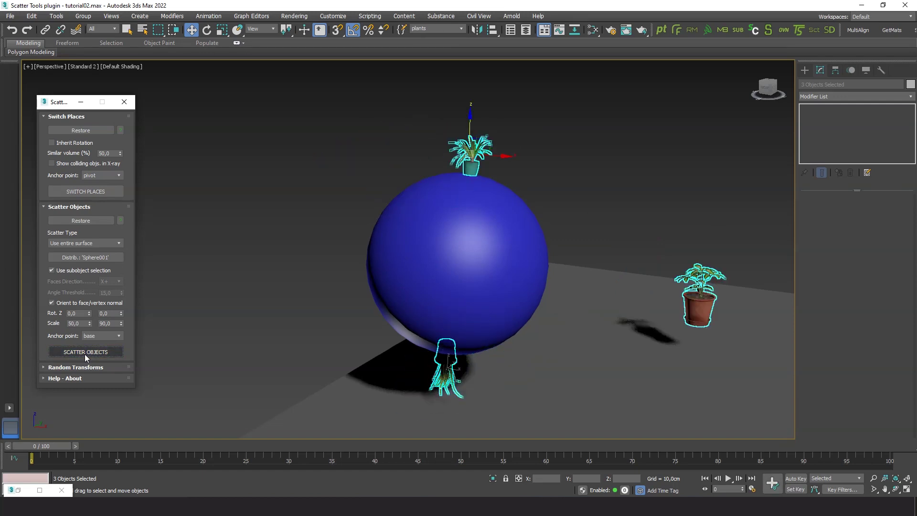
{"action": "left_click", "coordinate": [85, 354]}
{"action": "left_click", "coordinate": [85, 354]}
{"action": "left_click", "coordinate": [85, 354]}
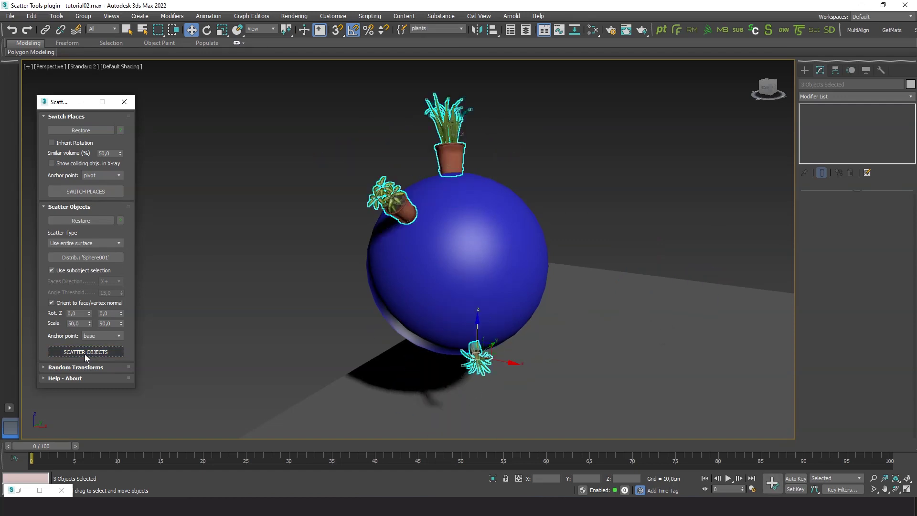
{"action": "middle_click_drag", "start_coordinate": [477, 239], "coordinate": [582, 224], "text": "alt"}
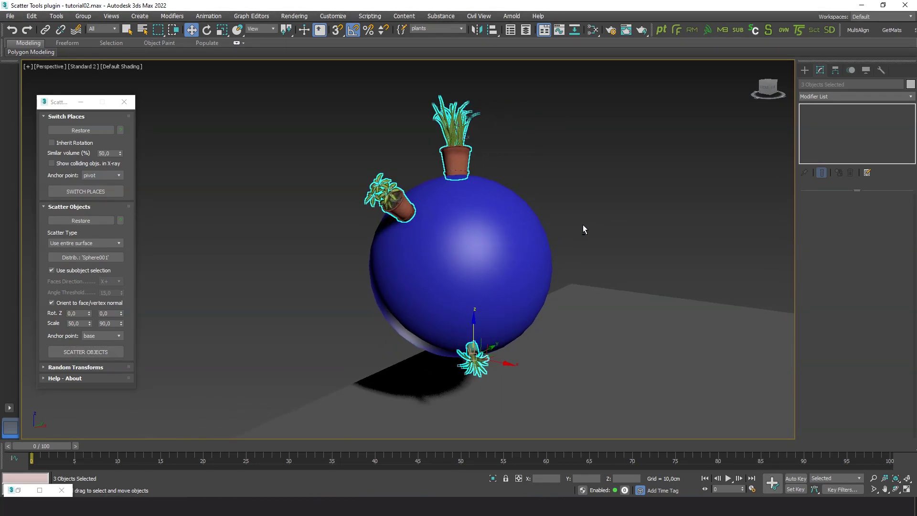
Untick Use subobject selection and rescatter the plants repeatedly over the whole sphere.
{"action": "left_click", "coordinate": [67, 271]}
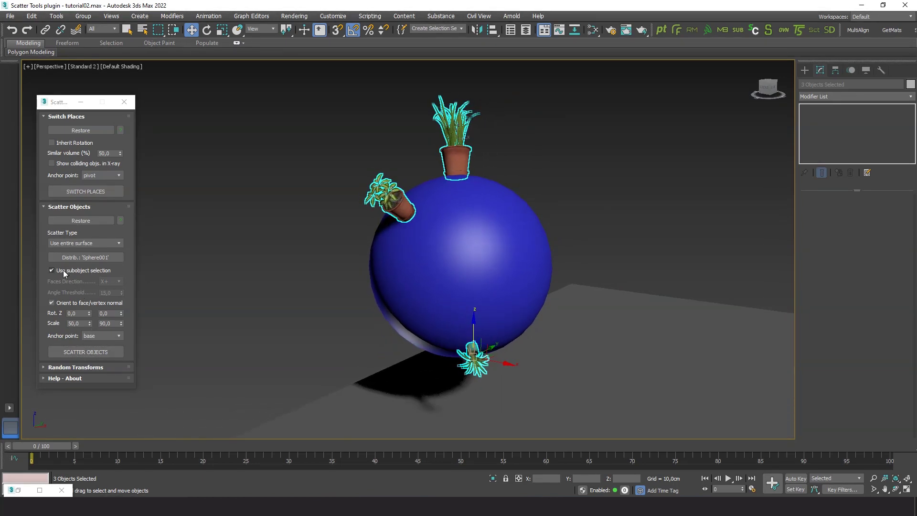
{"action": "left_click", "coordinate": [82, 354]}
{"action": "left_click", "coordinate": [85, 352]}
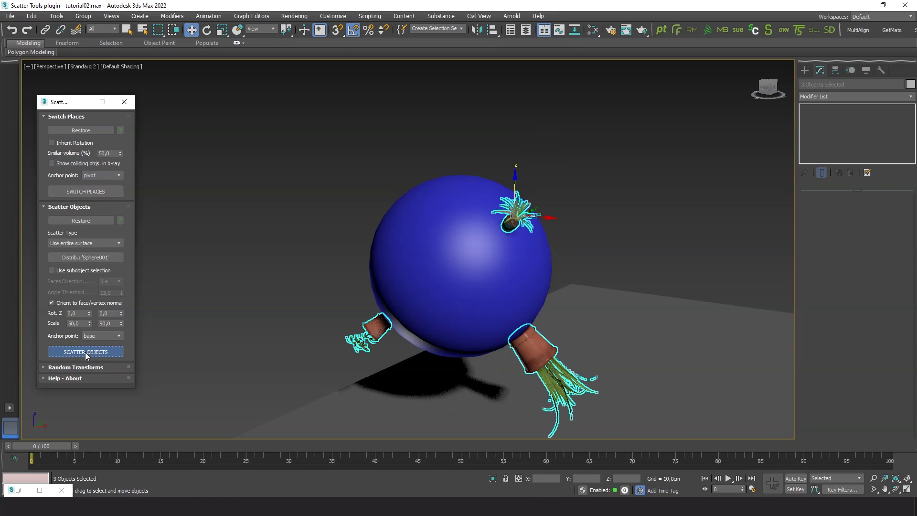
{"action": "left_click", "coordinate": [85, 352]}
{"action": "left_click", "coordinate": [84, 352]}
{"action": "left_click", "coordinate": [84, 353]}
{"action": "left_click", "coordinate": [84, 351]}
{"action": "left_click", "coordinate": [84, 352]}
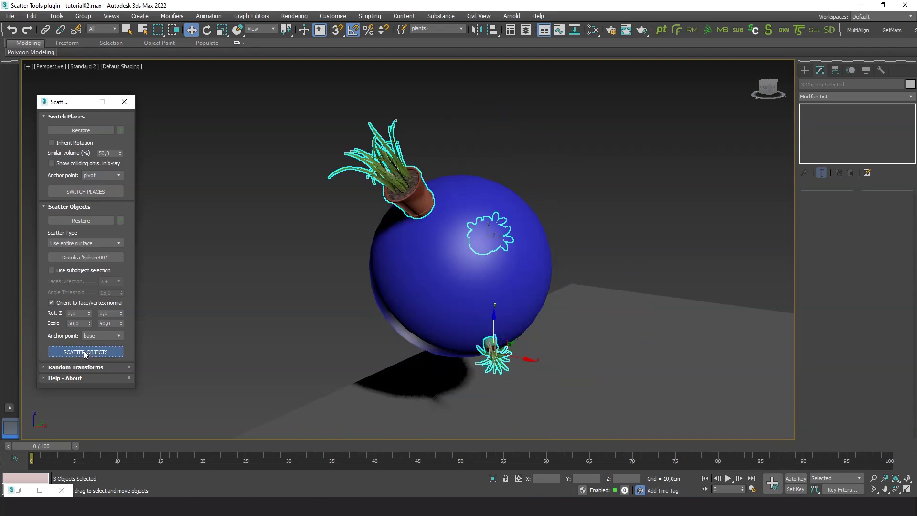
{"action": "left_click", "coordinate": [85, 351]}
{"action": "left_click", "coordinate": [84, 352]}
{"action": "left_click", "coordinate": [84, 352]}
{"action": "left_click", "coordinate": [84, 351]}
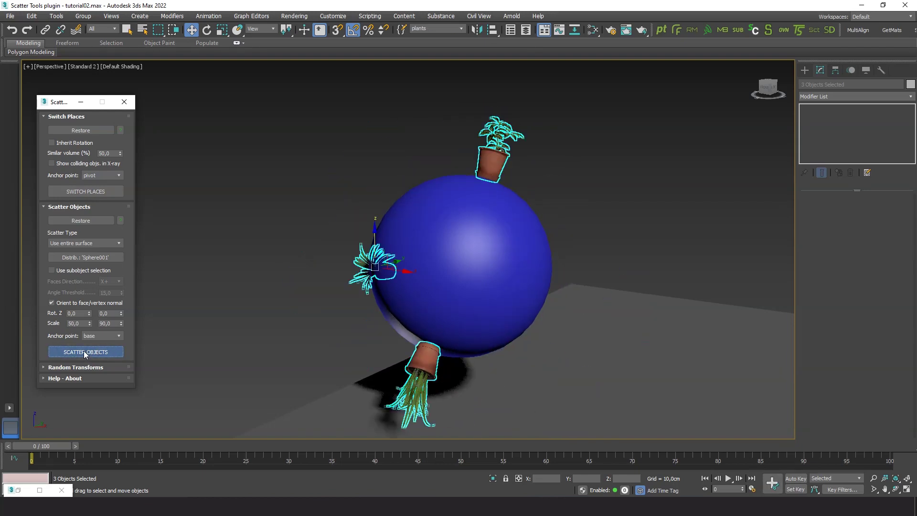
{"action": "left_click", "coordinate": [84, 351]}
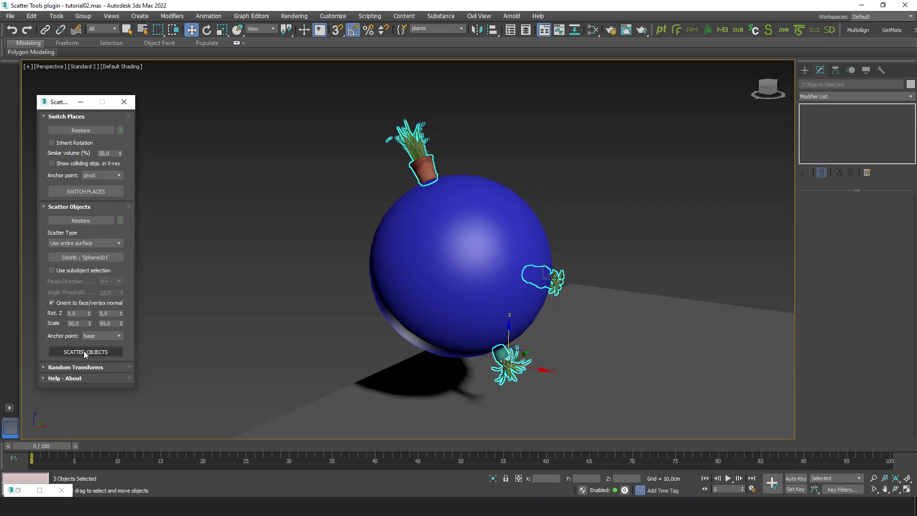
Set Scatter Type to By faces direction with Z+, and restore the plants to the floor.
{"action": "left_click", "coordinate": [65, 244]}
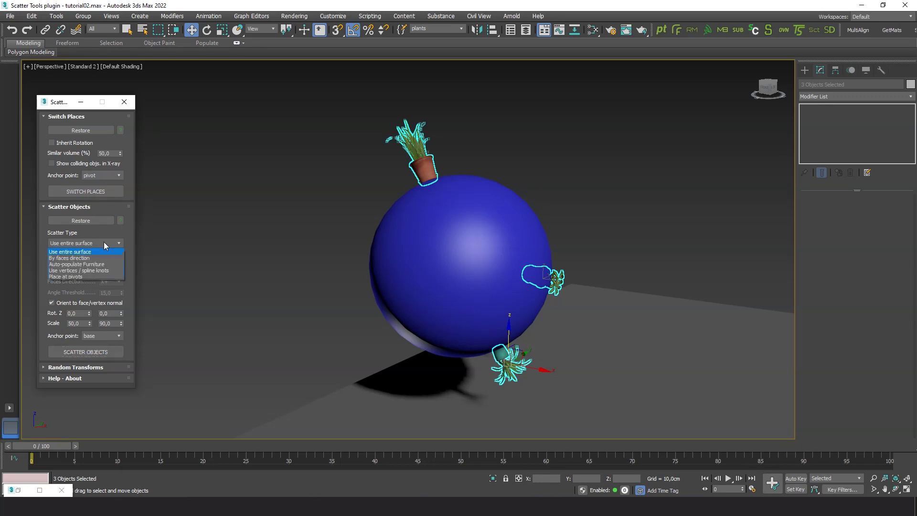
{"action": "left_click", "coordinate": [75, 258]}
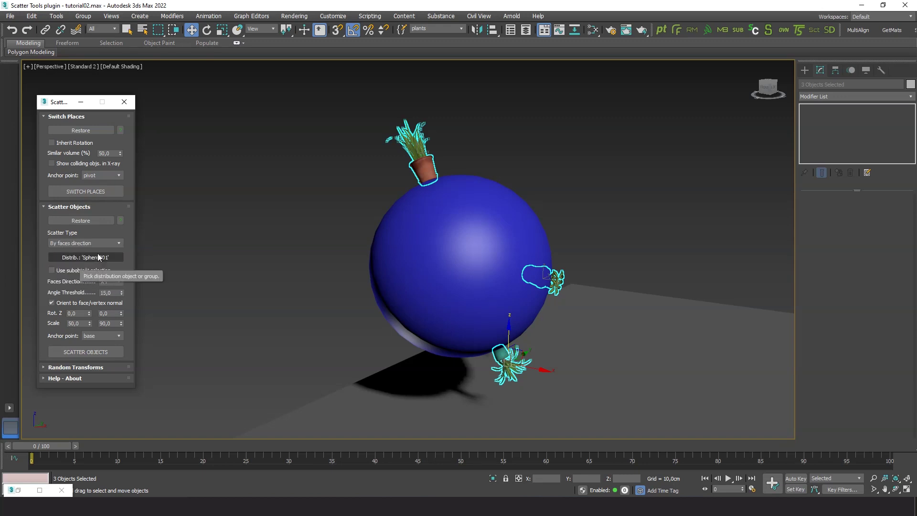
{"action": "left_click", "coordinate": [119, 281]}
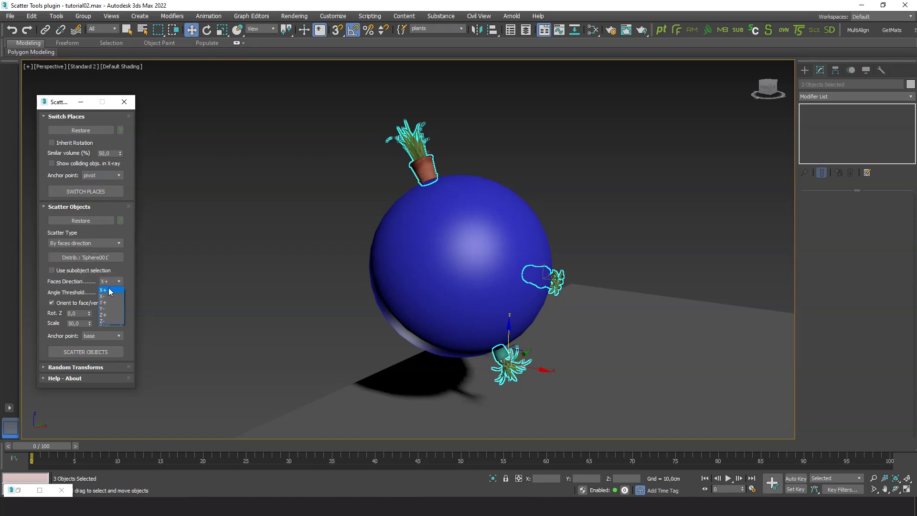
{"action": "left_click", "coordinate": [105, 315]}
{"action": "left_click", "coordinate": [81, 220]}
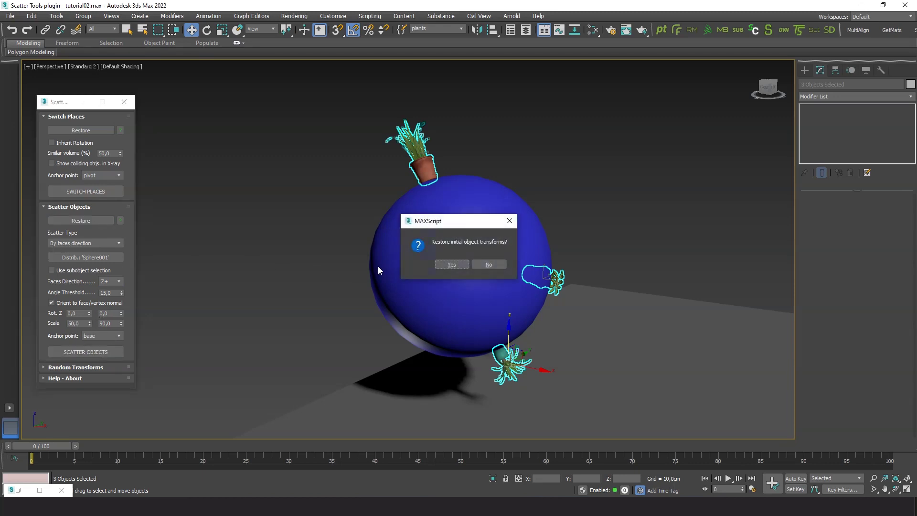
{"action": "left_click", "coordinate": [452, 265]}
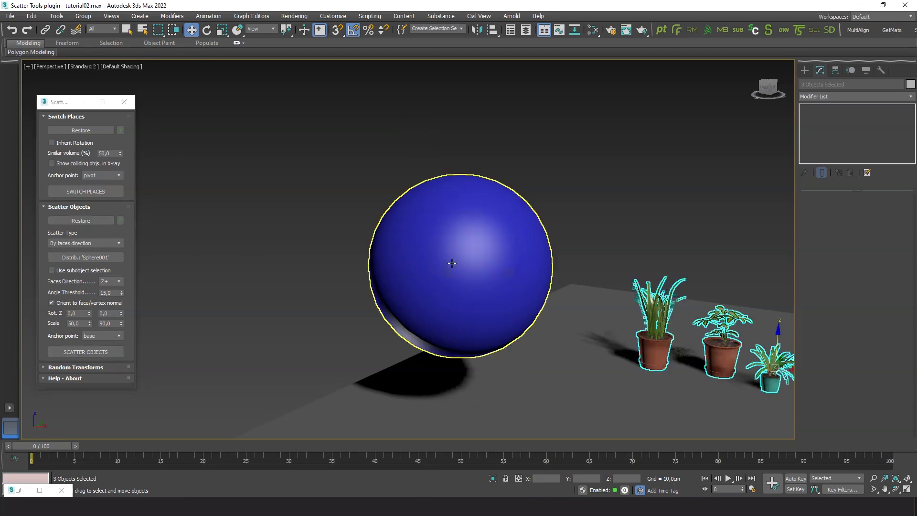
Enter 100 as both the minimum and maximum scale in the Scatter Objects rollout.
{"action": "middle_click_drag", "start_coordinate": [587, 230], "coordinate": [549, 197]}
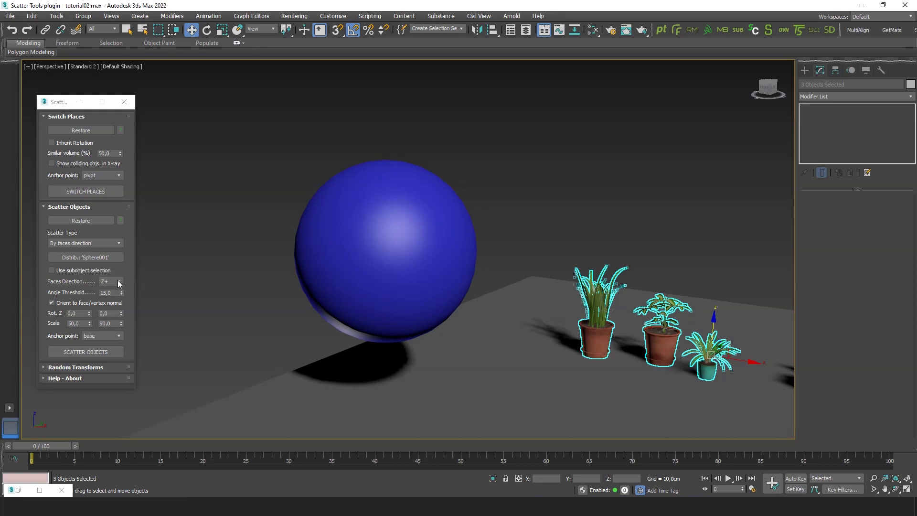
{"action": "left_click", "coordinate": [77, 324]}
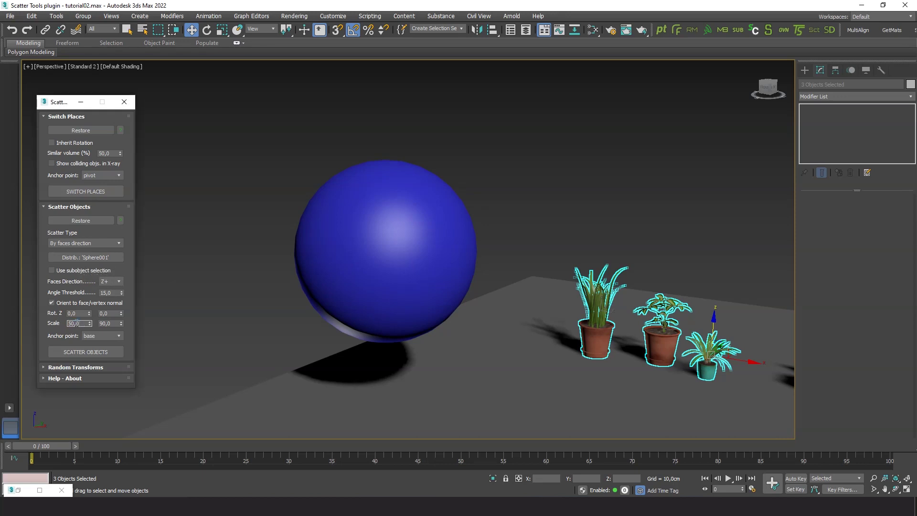
{"action": "type", "text": "0,01"}
{"action": "key", "text": "Tab"}
{"action": "type", "text": "0,01"}
{"action": "key", "text": "shift+Tab"}
{"action": "type", "text": "100"}
{"action": "key", "text": "Tab"}
Scatter the plants onto Sphere001's Z+ faces repeatedly until the smallest plant sits on top.
{"action": "left_click", "coordinate": [93, 351]}
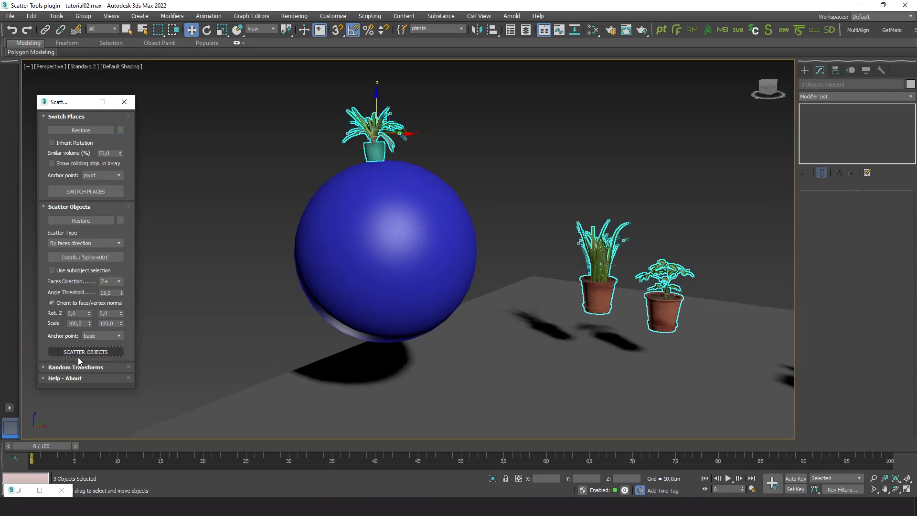
{"action": "left_click", "coordinate": [88, 353]}
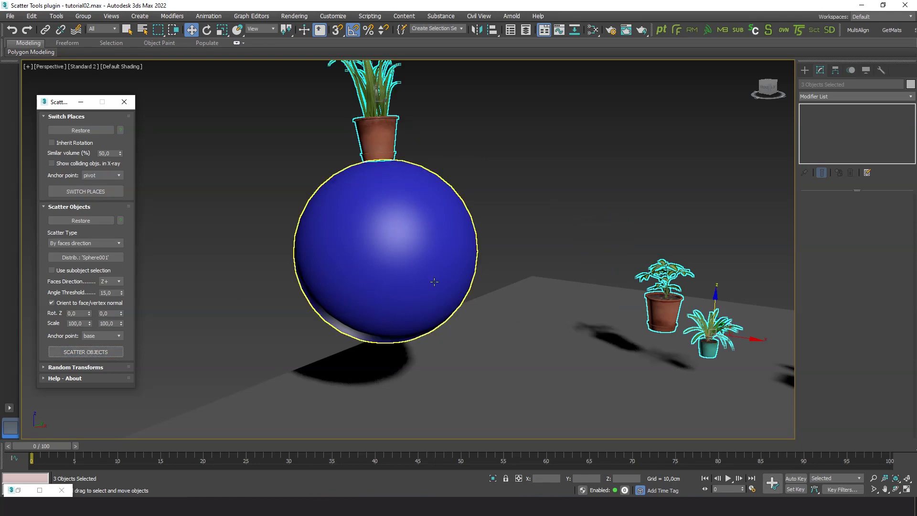
{"action": "scroll", "coordinate": [485, 202], "scroll_direction": "down", "scroll_amount": 3}
{"action": "middle_click_drag", "start_coordinate": [493, 206], "coordinate": [487, 211]}
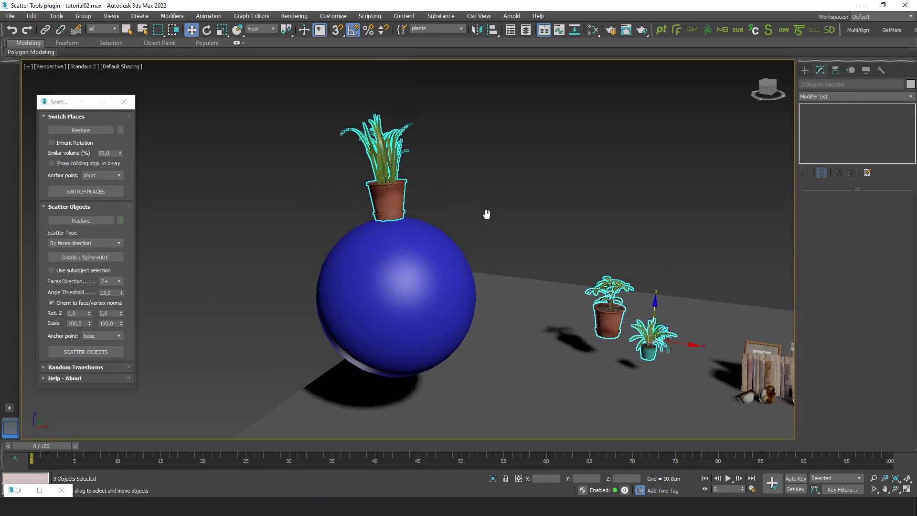
{"action": "left_click", "coordinate": [87, 352]}
{"action": "left_click", "coordinate": [86, 352]}
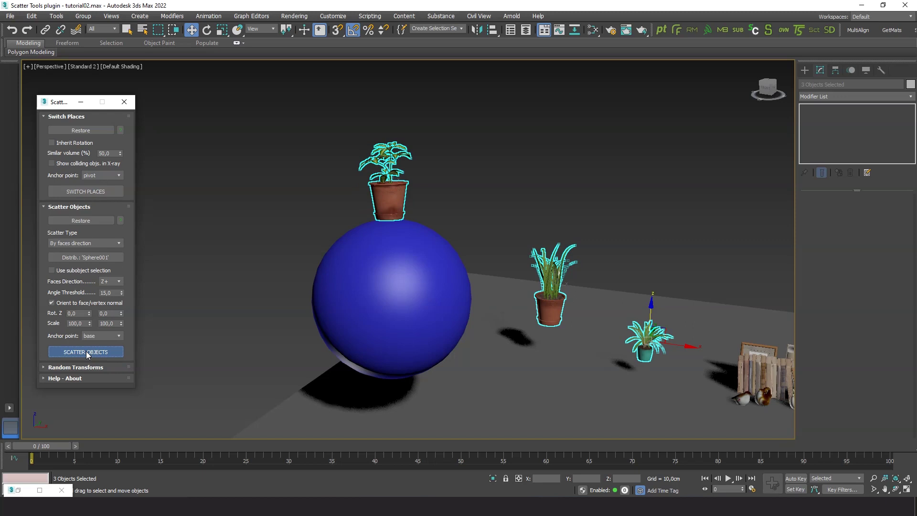
{"action": "left_click", "coordinate": [86, 352]}
{"action": "left_click", "coordinate": [86, 352]}
{"action": "left_click", "coordinate": [86, 352]}
{"action": "left_click", "coordinate": [86, 352]}
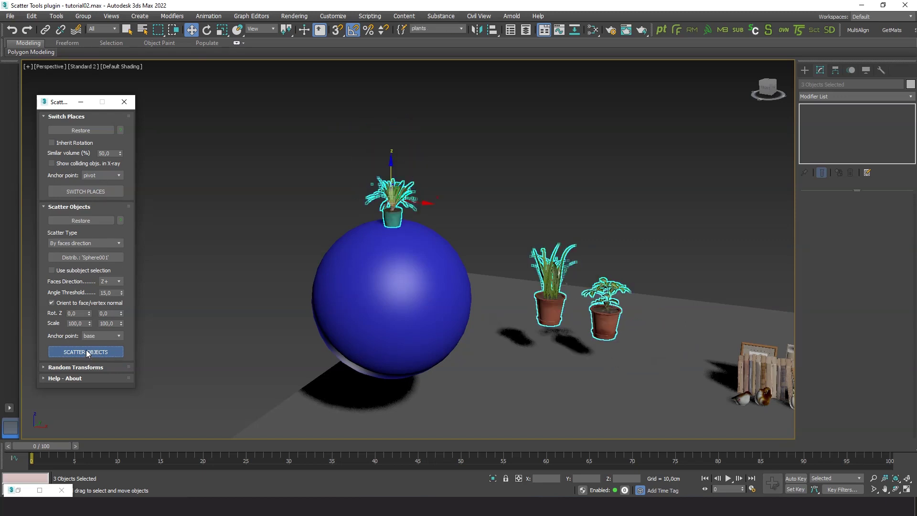
{"action": "left_click", "coordinate": [86, 352]}
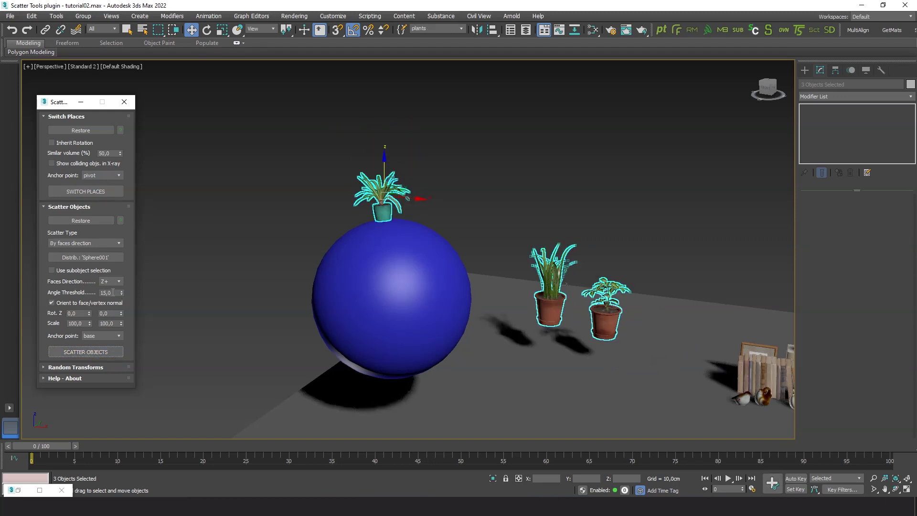
Set the Angle Threshold to 45 and scatter the plants again.
{"action": "left_click_drag", "start_coordinate": [113, 292], "coordinate": [91, 293]}
{"action": "type", "text": "45"}
{"action": "key", "text": "Return"}
{"action": "left_click", "coordinate": [91, 351]}
{"action": "left_click", "coordinate": [92, 351]}
Rescatter repeatedly until the tall grassy plant sits tilted on the sphere's upper slope.
{"action": "left_click", "coordinate": [92, 351]}
{"action": "left_click", "coordinate": [91, 352]}
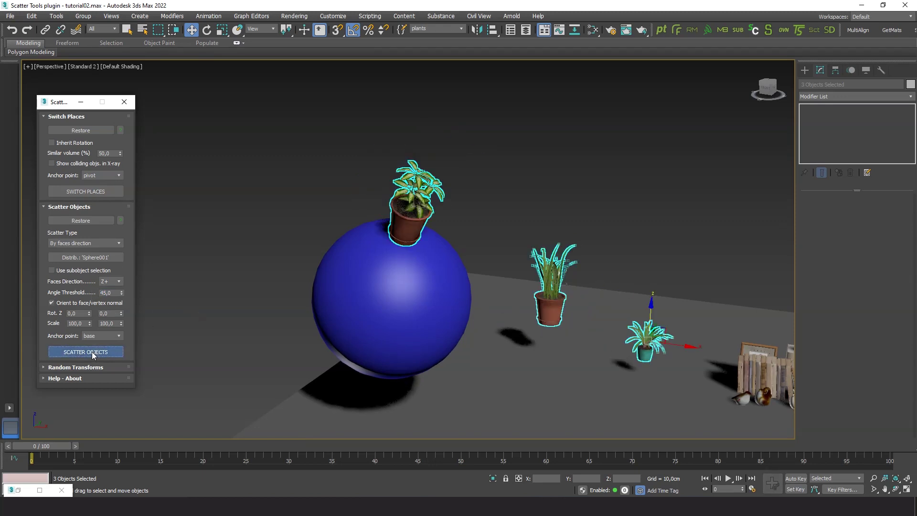
{"action": "left_click", "coordinate": [92, 351]}
{"action": "left_click", "coordinate": [91, 351]}
{"action": "left_click", "coordinate": [92, 351]}
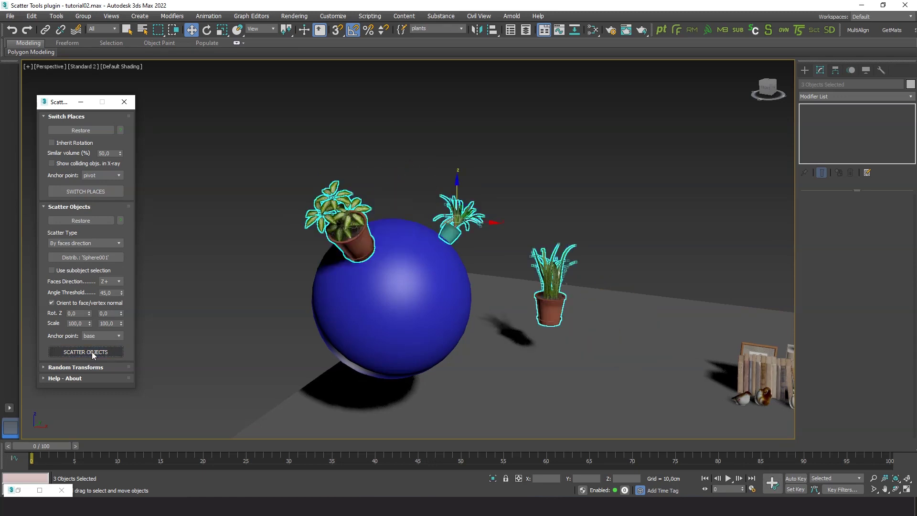
{"action": "left_click", "coordinate": [92, 352]}
{"action": "left_click", "coordinate": [92, 352]}
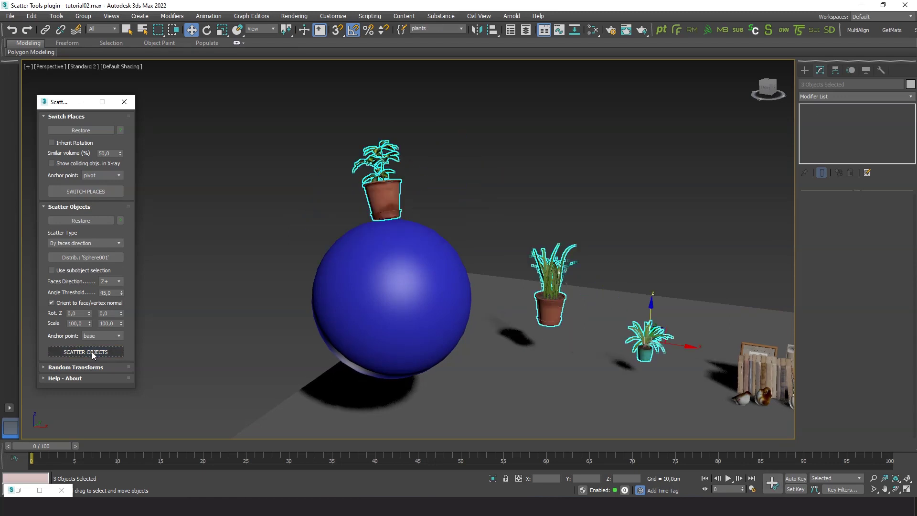
{"action": "left_click", "coordinate": [92, 351]}
{"action": "left_click", "coordinate": [91, 351]}
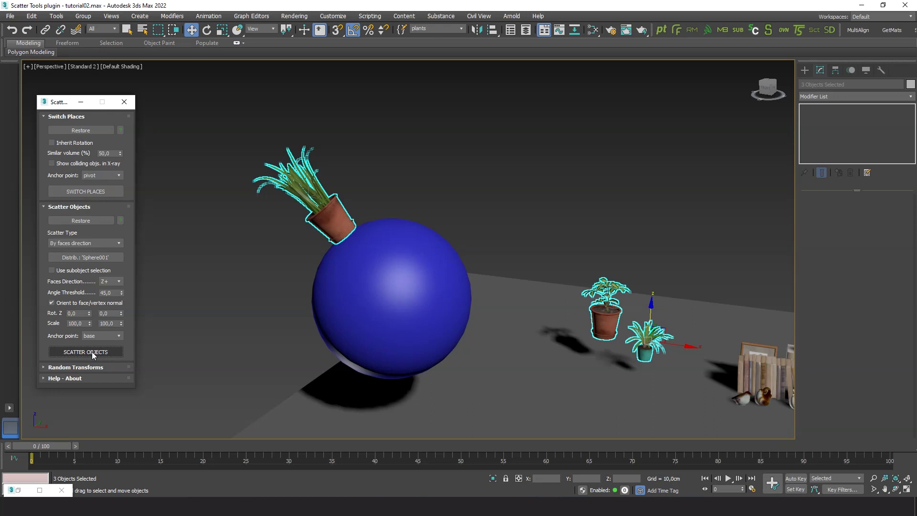
{"action": "left_click", "coordinate": [76, 324]}
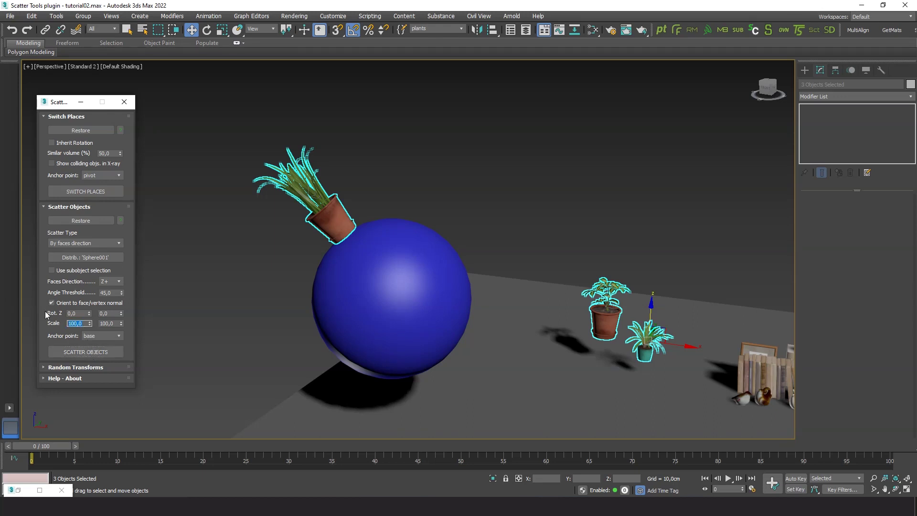
Set the scatter scale to 50 minimum and 80 maximum, then scatter the plants.
{"action": "type", "text": "50"}
{"action": "key", "text": "Tab"}
{"action": "type", "text": "80"}
{"action": "left_click", "coordinate": [101, 352]}
{"action": "left_click", "coordinate": [101, 353]}
{"action": "left_click", "coordinate": [101, 352]}
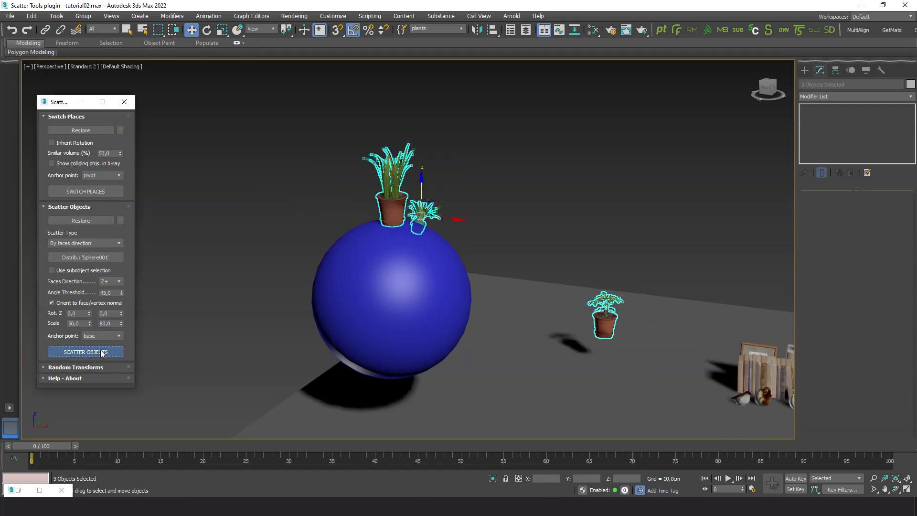
{"action": "left_click", "coordinate": [101, 353]}
Keep rescattering the smaller plants onto the sphere, checking from an orbited view.
{"action": "left_click", "coordinate": [101, 352]}
{"action": "left_click", "coordinate": [102, 353]}
{"action": "left_click", "coordinate": [101, 353]}
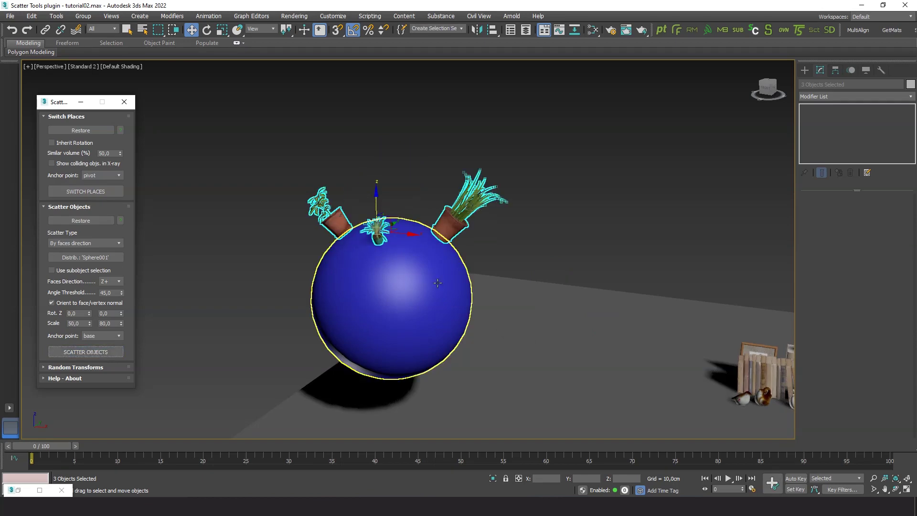
{"action": "middle_click_drag", "start_coordinate": [530, 260], "coordinate": [490, 239], "text": "alt"}
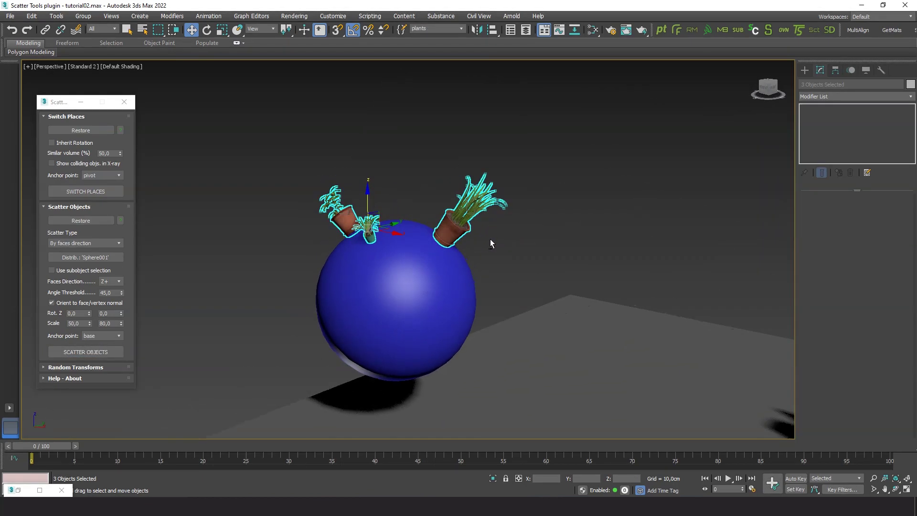
{"action": "left_click", "coordinate": [73, 351]}
{"action": "left_click", "coordinate": [72, 351]}
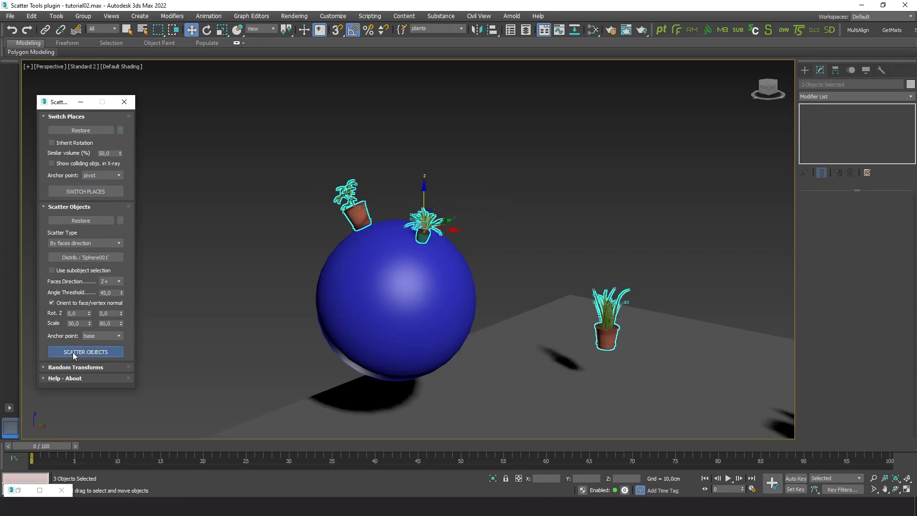
{"action": "left_click", "coordinate": [73, 351]}
Lower the maximum scale to 70 and rescatter the plants several times.
{"action": "double_click", "coordinate": [109, 323]}
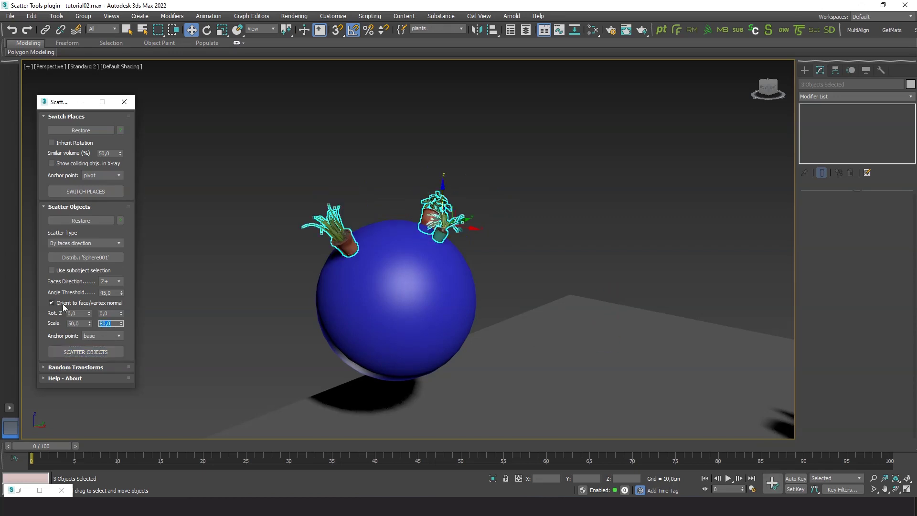
{"action": "type", "text": "70"}
{"action": "key", "text": "Return"}
{"action": "left_click", "coordinate": [100, 352]}
{"action": "left_click", "coordinate": [96, 351]}
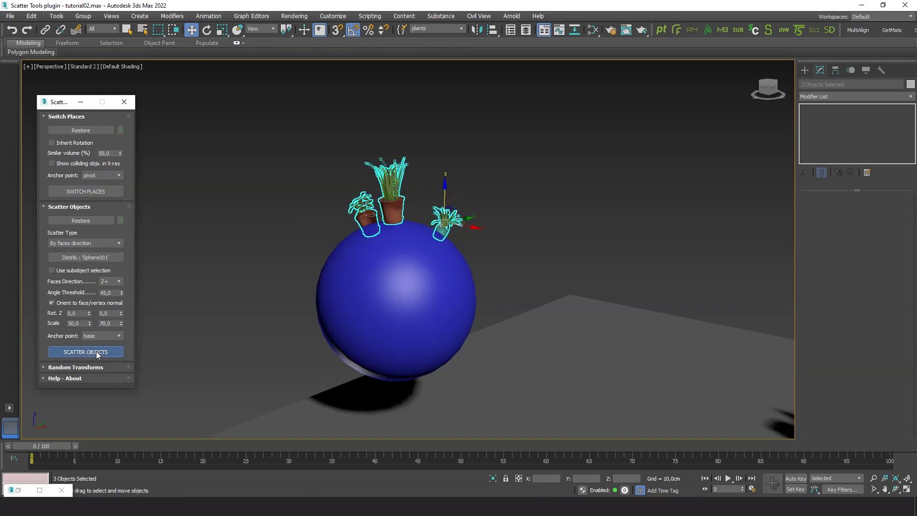
{"action": "left_click", "coordinate": [96, 351]}
{"action": "left_click", "coordinate": [96, 351]}
{"action": "left_click", "coordinate": [96, 351]}
{"action": "left_click", "coordinate": [96, 351]}
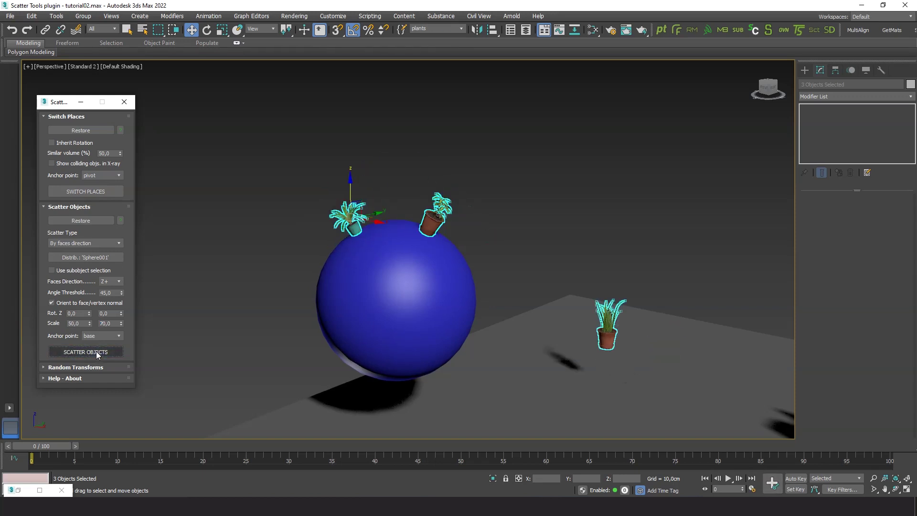
{"action": "left_click", "coordinate": [96, 352]}
{"action": "left_click", "coordinate": [96, 351]}
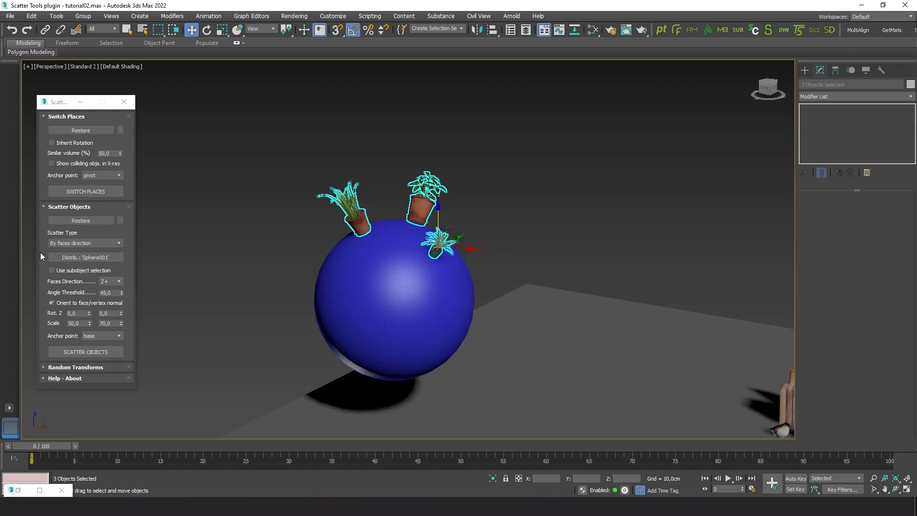
Raise the Angle Threshold to 90 and rescatter the plants across the sphere.
{"action": "double_click", "coordinate": [114, 293]}
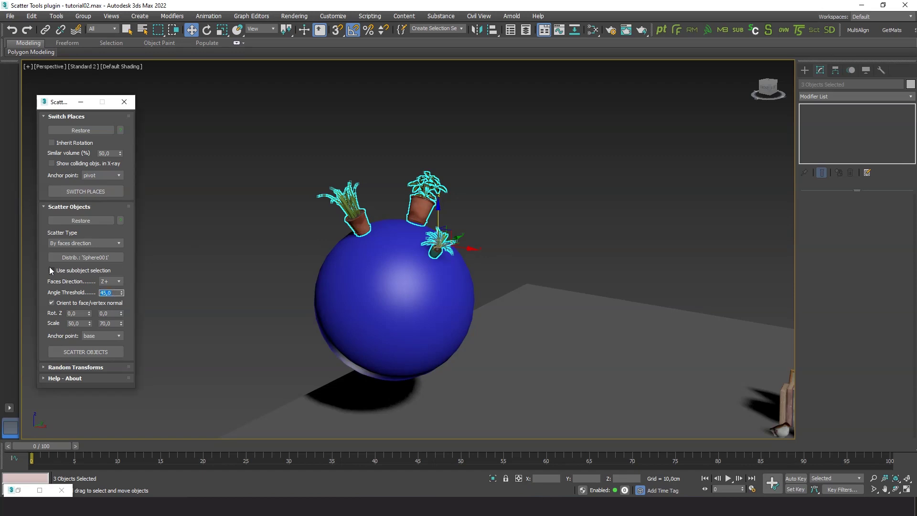
{"action": "type", "text": "90"}
{"action": "key", "text": "Return"}
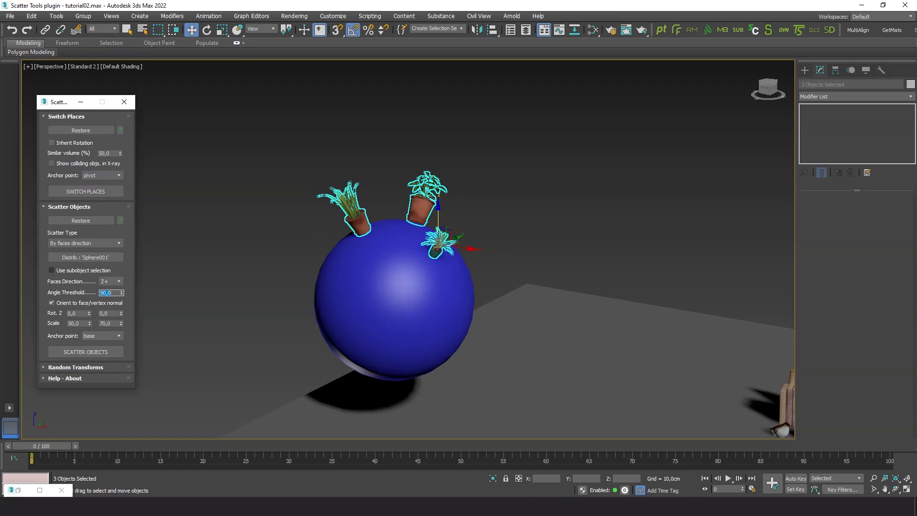
{"action": "left_click", "coordinate": [82, 351]}
{"action": "left_click", "coordinate": [82, 352]}
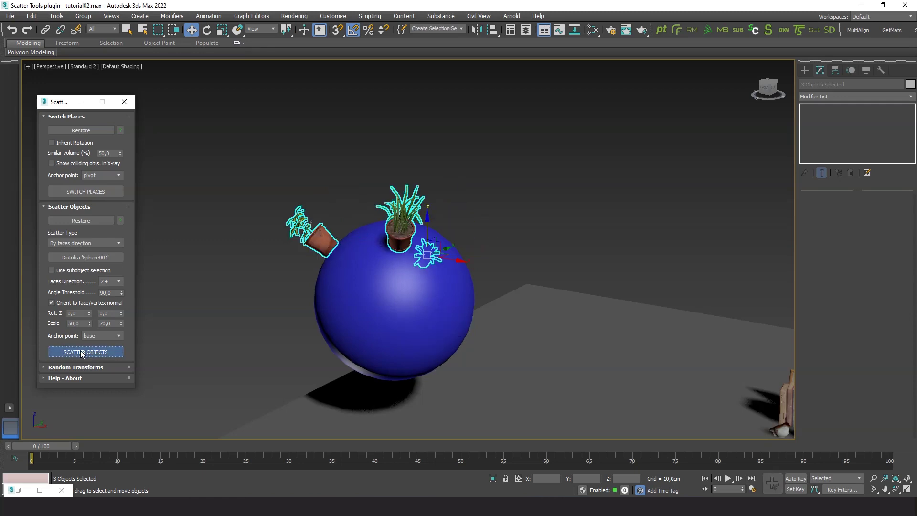
{"action": "left_click", "coordinate": [82, 352]}
{"action": "left_click", "coordinate": [83, 352]}
{"action": "left_click", "coordinate": [82, 352]}
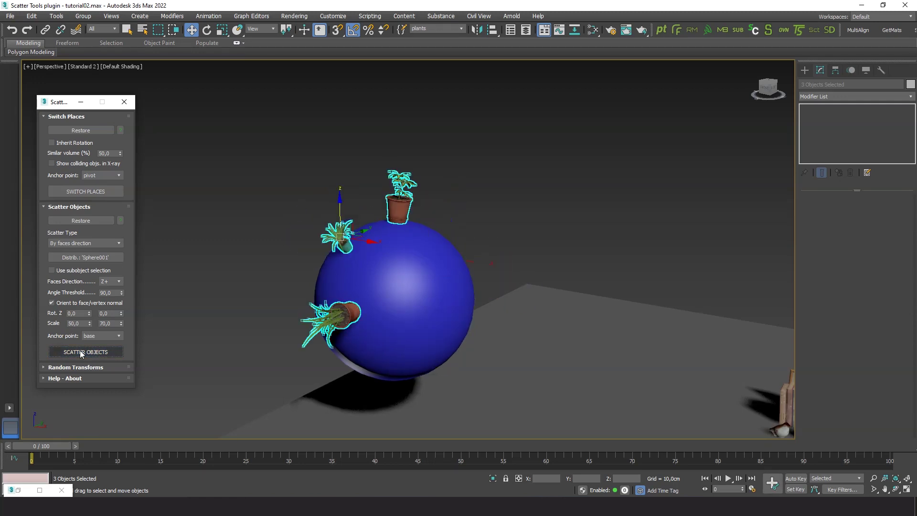
{"action": "left_click", "coordinate": [83, 352]}
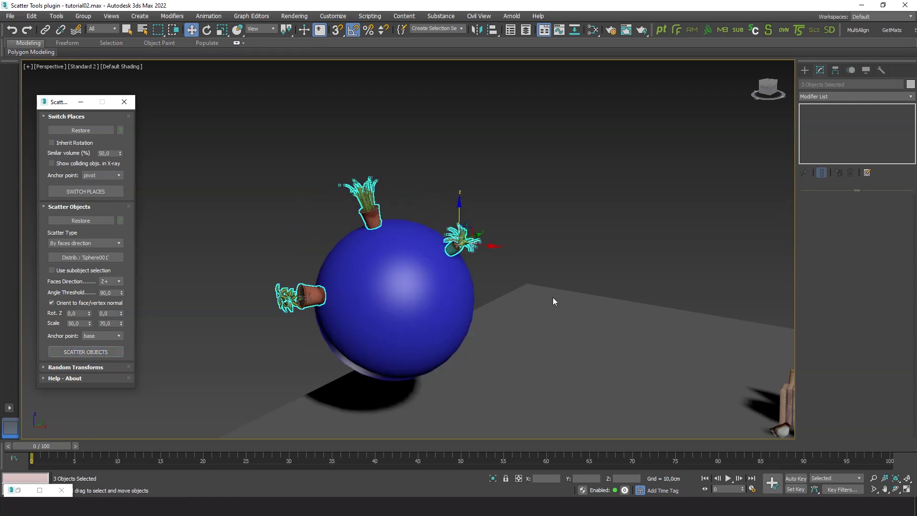
Switch Faces Direction to Z- and scatter the plants under the sphere.
{"action": "middle_click_drag", "start_coordinate": [553, 301], "coordinate": [309, 293], "text": "alt"}
{"action": "left_click", "coordinate": [117, 282]}
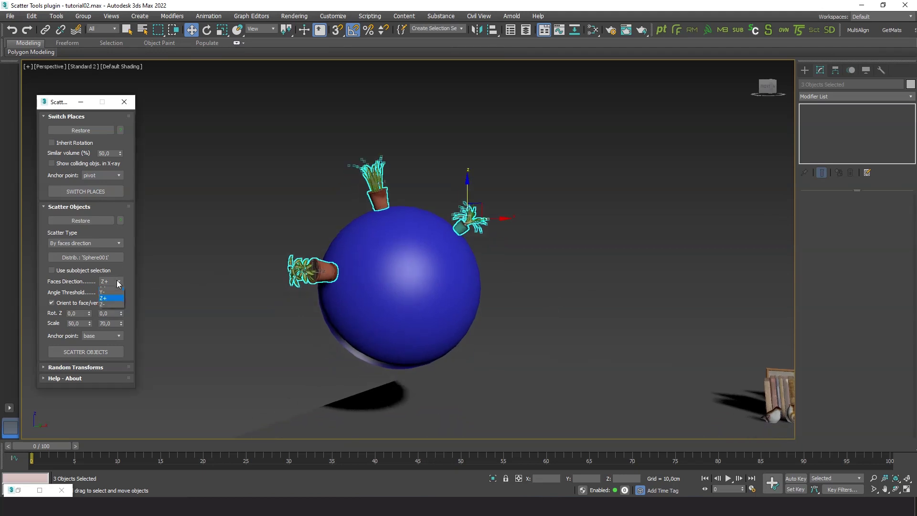
{"action": "left_click", "coordinate": [105, 323]}
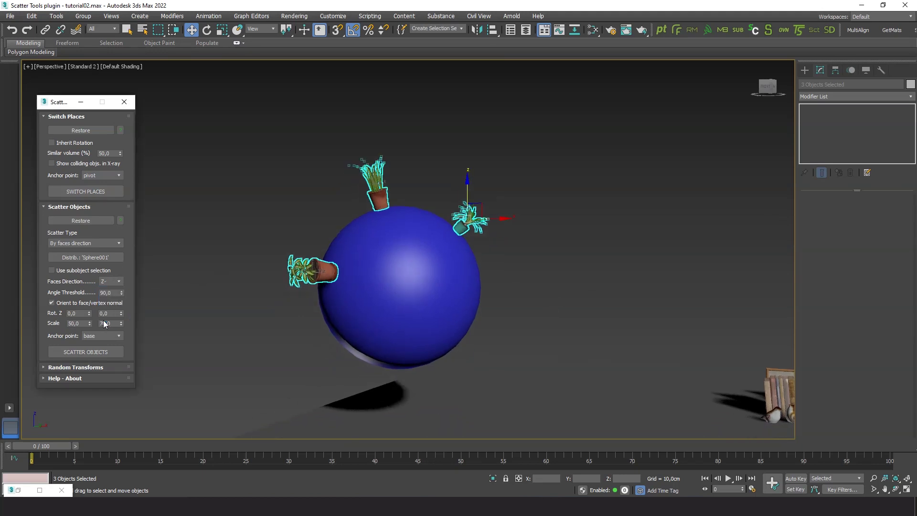
{"action": "left_click", "coordinate": [91, 350]}
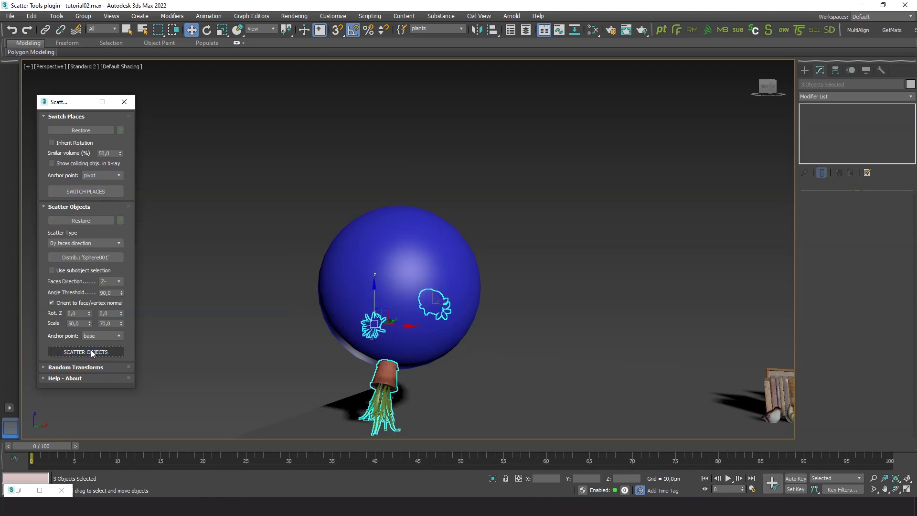
Set the Angle Threshold to 35 and rescatter the plants beneath the sphere.
{"action": "left_click", "coordinate": [116, 294]}
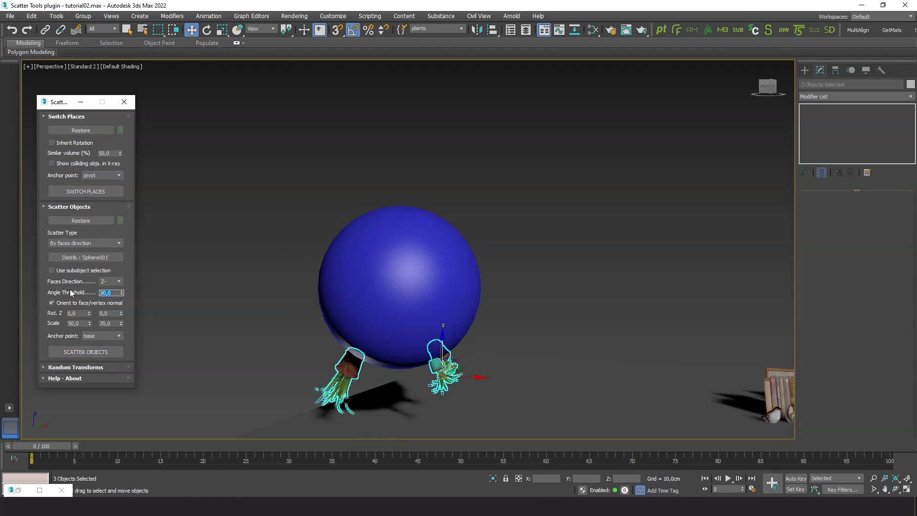
{"action": "type", "text": "35"}
{"action": "key", "text": "Return"}
{"action": "left_click", "coordinate": [90, 352]}
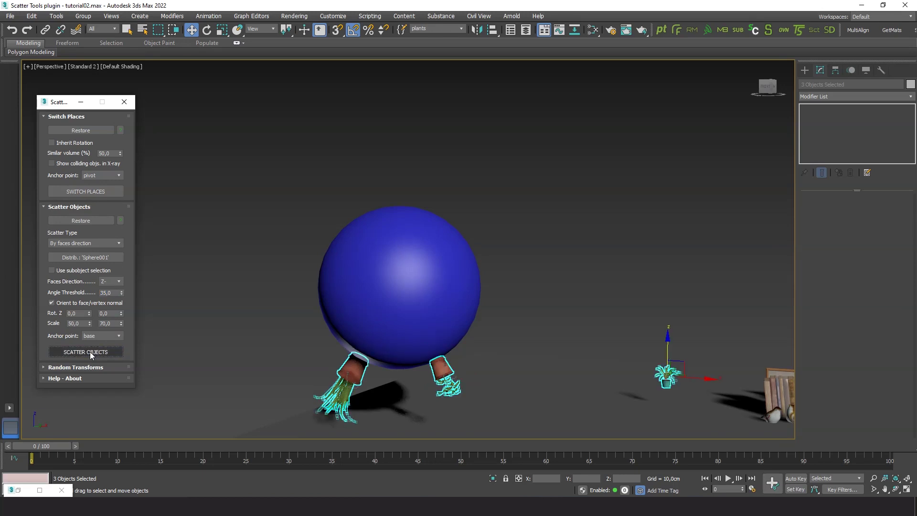
{"action": "left_click", "coordinate": [90, 352]}
{"action": "left_click", "coordinate": [90, 351]}
{"action": "left_click", "coordinate": [91, 352]}
{"action": "left_click", "coordinate": [91, 352]}
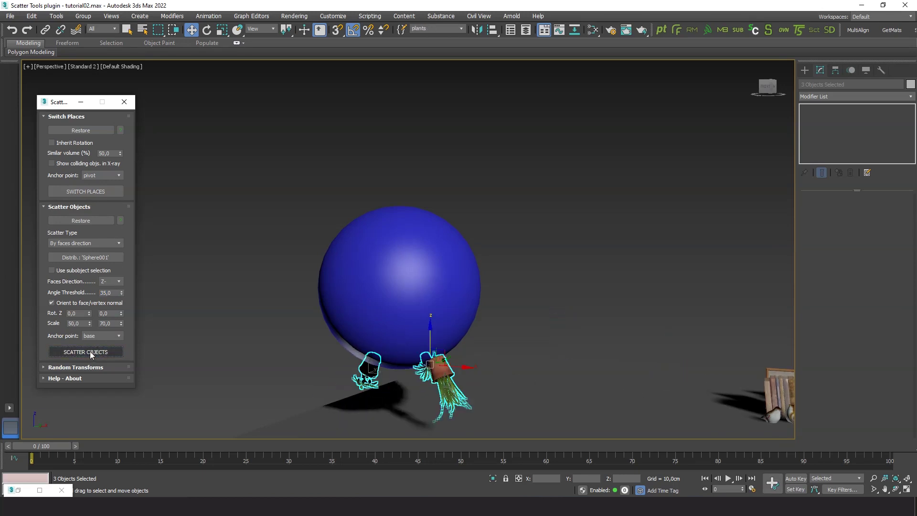
Rescatter the plants several more times around Sphere001's underside.
{"action": "left_click", "coordinate": [106, 293]}
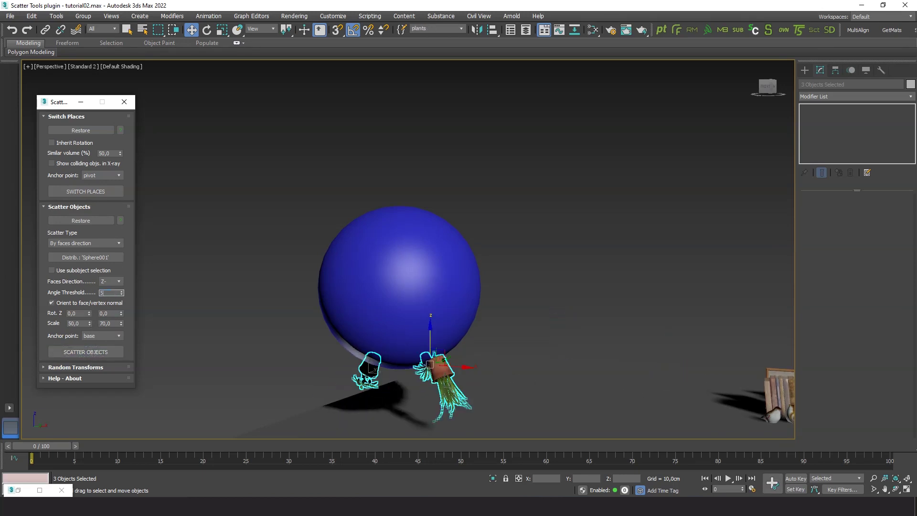
{"action": "left_click", "coordinate": [105, 354]}
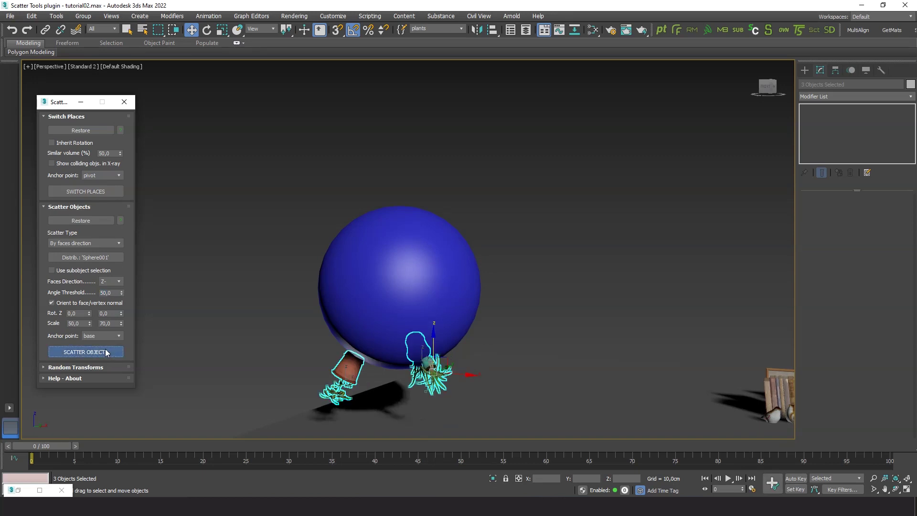
{"action": "left_click", "coordinate": [107, 354]}
{"action": "left_click", "coordinate": [107, 352]}
{"action": "left_click", "coordinate": [106, 353]}
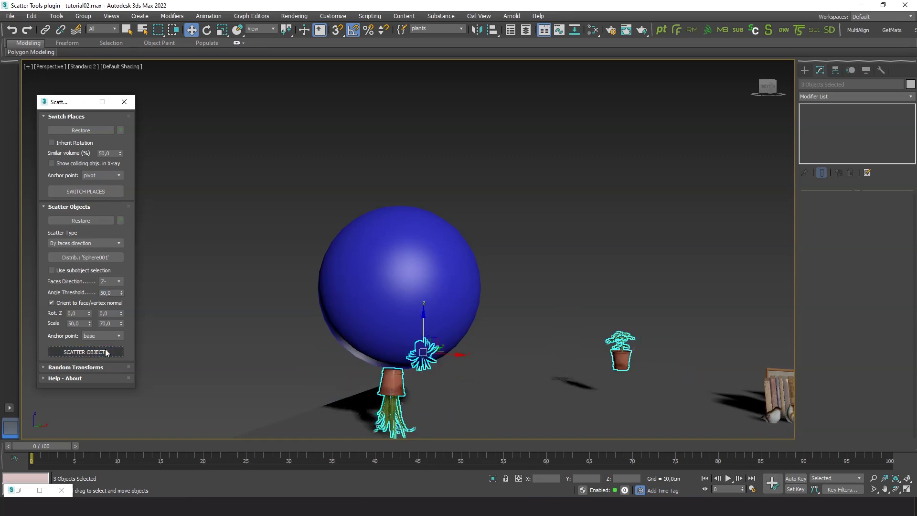
{"action": "left_click", "coordinate": [106, 353]}
{"action": "left_click", "coordinate": [106, 353]}
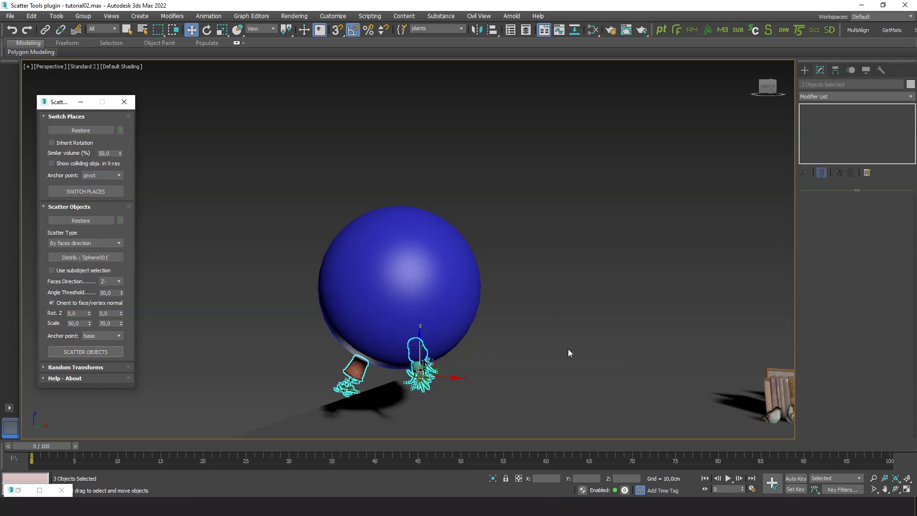
{"action": "middle_click_drag", "start_coordinate": [478, 335], "coordinate": [497, 311], "text": "alt"}
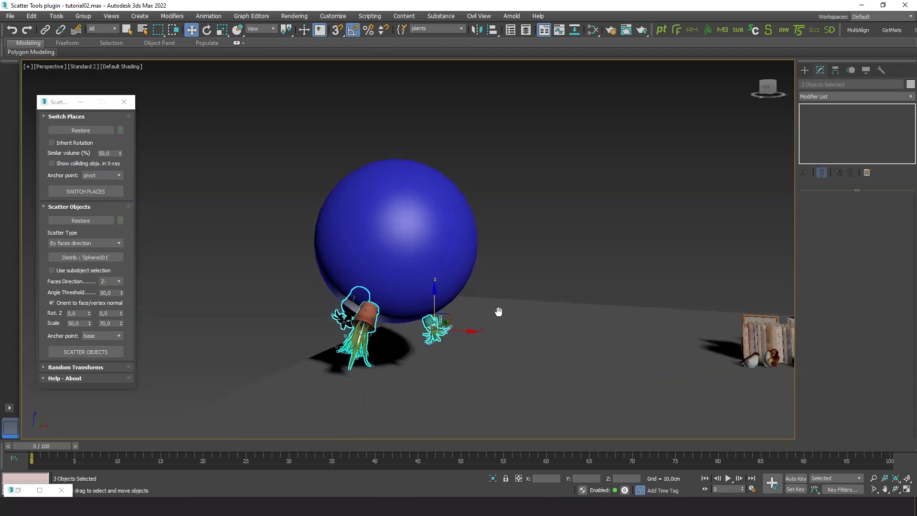
Set Faces Direction to X+ with a 30 Angle Threshold and scatter the plants.
{"action": "left_click", "coordinate": [117, 282]}
{"action": "left_click", "coordinate": [105, 290]}
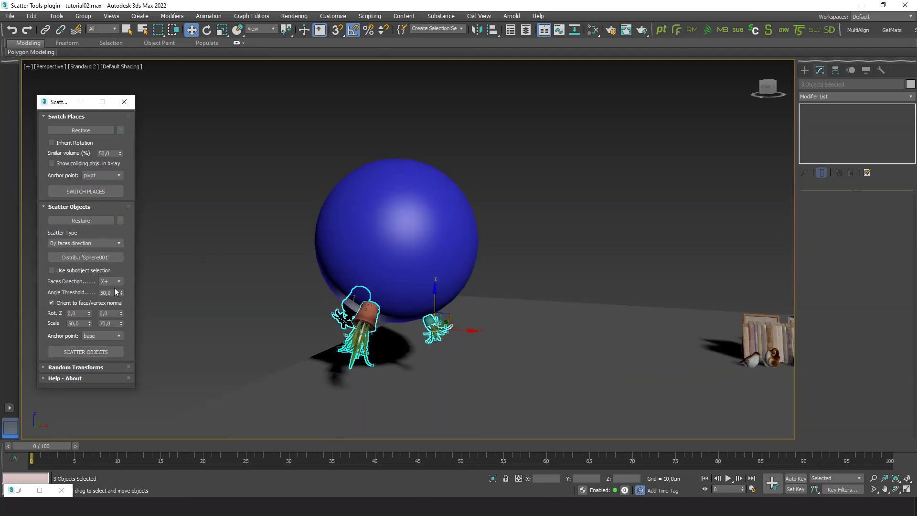
{"action": "left_click", "coordinate": [113, 291]}
{"action": "type", "text": "30"}
{"action": "key", "text": "Return"}
{"action": "left_click", "coordinate": [91, 352]}
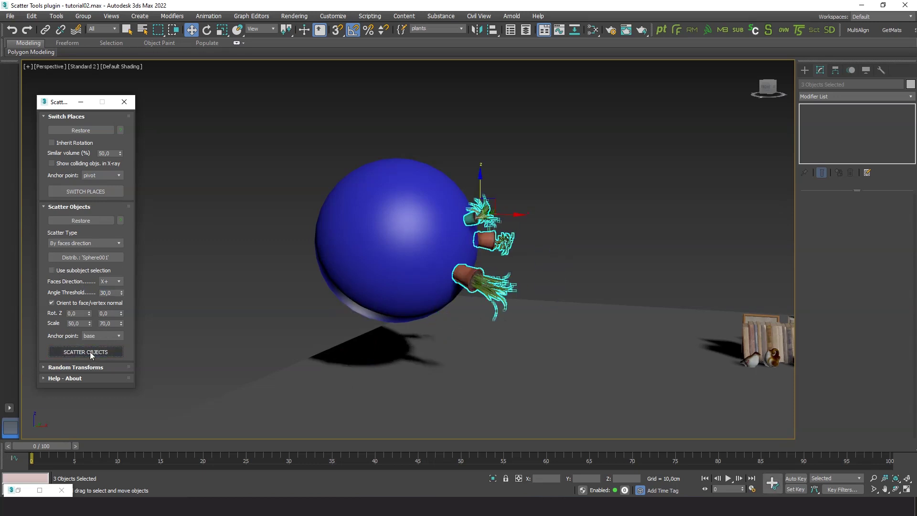
Rescatter the plants repeatedly onto the sphere's right flank and orbit to inspect.
{"action": "left_click", "coordinate": [90, 352]}
{"action": "left_click", "coordinate": [90, 352]}
{"action": "left_click", "coordinate": [90, 352]}
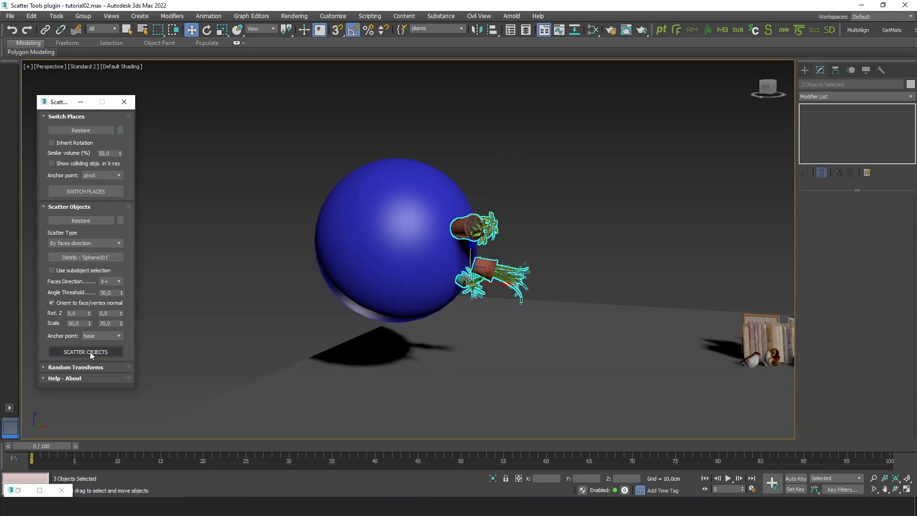
{"action": "left_click", "coordinate": [90, 351]}
{"action": "left_click", "coordinate": [89, 351]}
{"action": "left_click", "coordinate": [89, 352]}
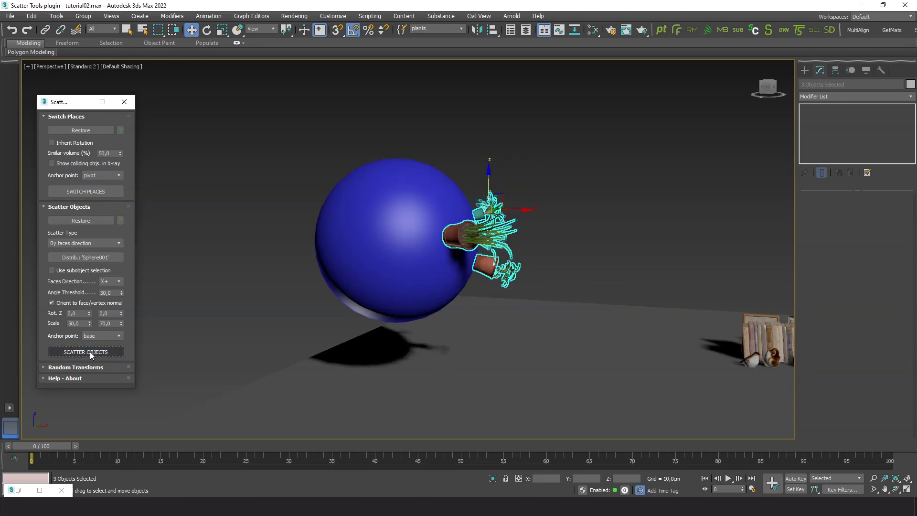
{"action": "mouse_move", "coordinate": [583, 266]}
{"action": "middle_mouse_down", "text": "alt"}
{"action": "mouse_move", "coordinate": [502, 242]}
{"action": "mouse_move", "coordinate": [572, 253]}
{"action": "middle_mouse_up", "text": "alt"}
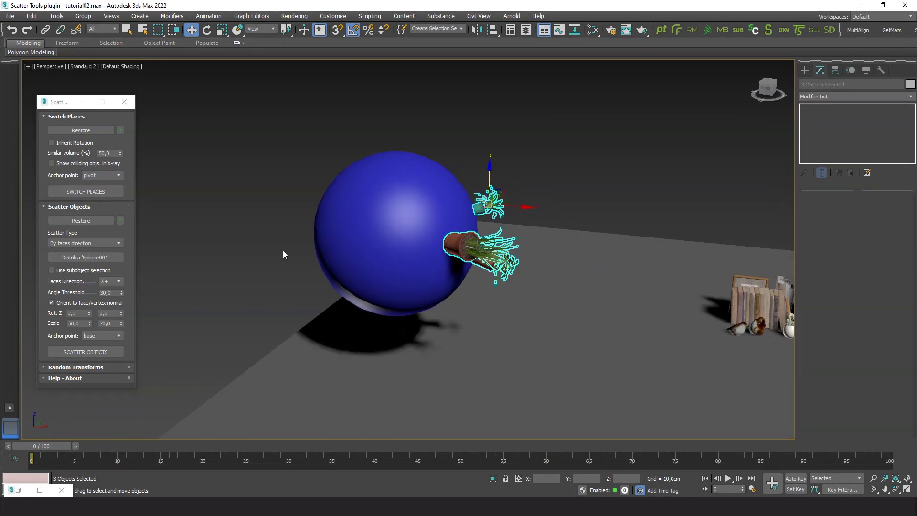
Draw a six-point star spline, Star014, on the floor near the props.
{"action": "middle_click_drag", "start_coordinate": [426, 338], "coordinate": [434, 321]}
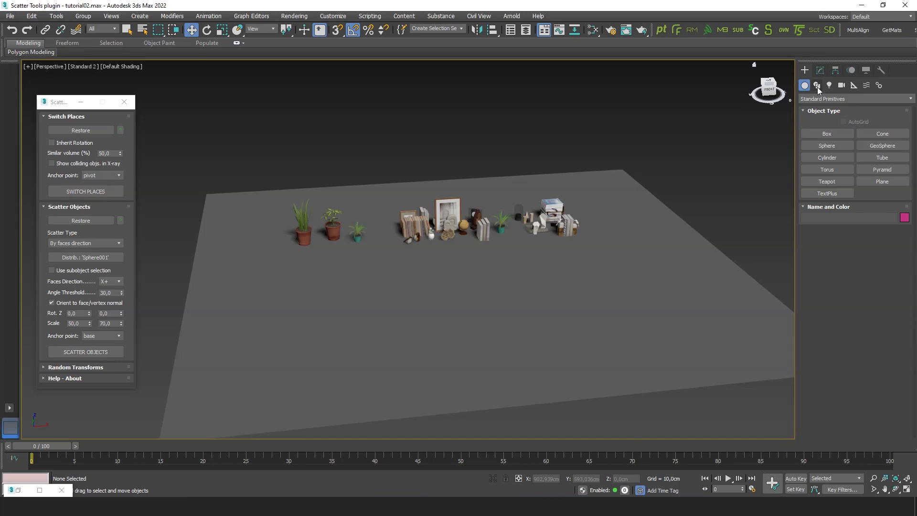
{"action": "left_click", "coordinate": [818, 86]}
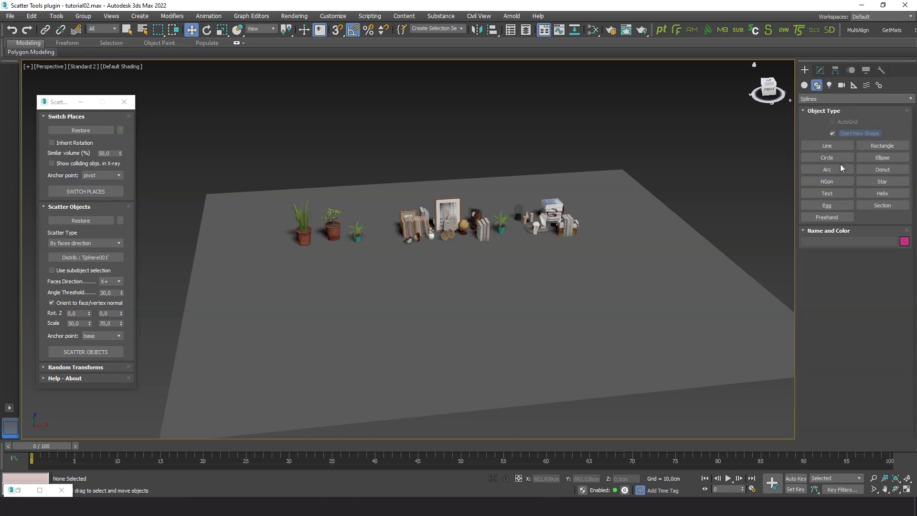
{"action": "left_click", "coordinate": [882, 181]}
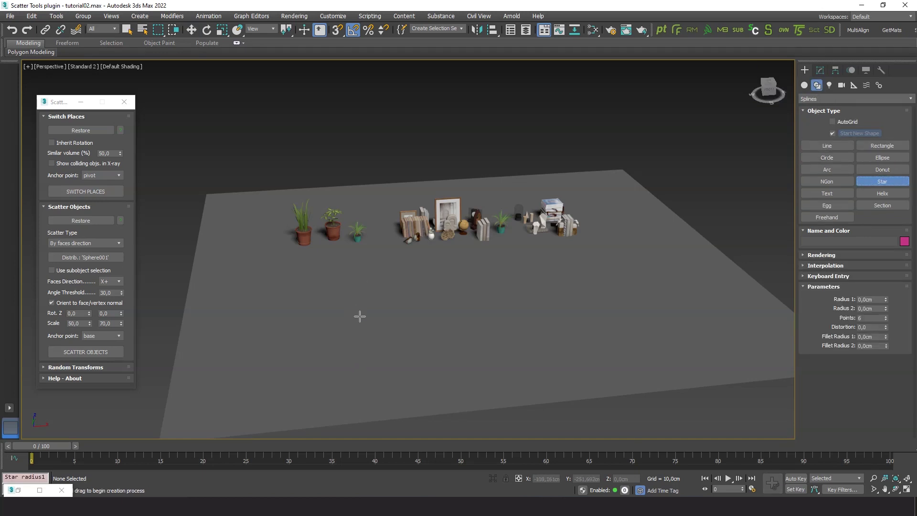
{"action": "left_click_drag", "start_coordinate": [360, 316], "coordinate": [404, 354]}
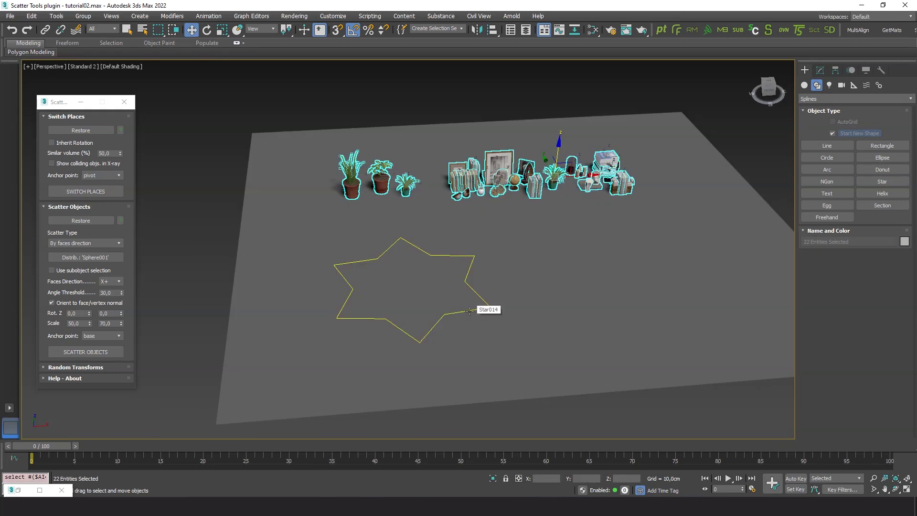
Scatter by vertices/spline knots with Star014 as distribution object, at 100 scale.
{"action": "left_click", "coordinate": [119, 245]}
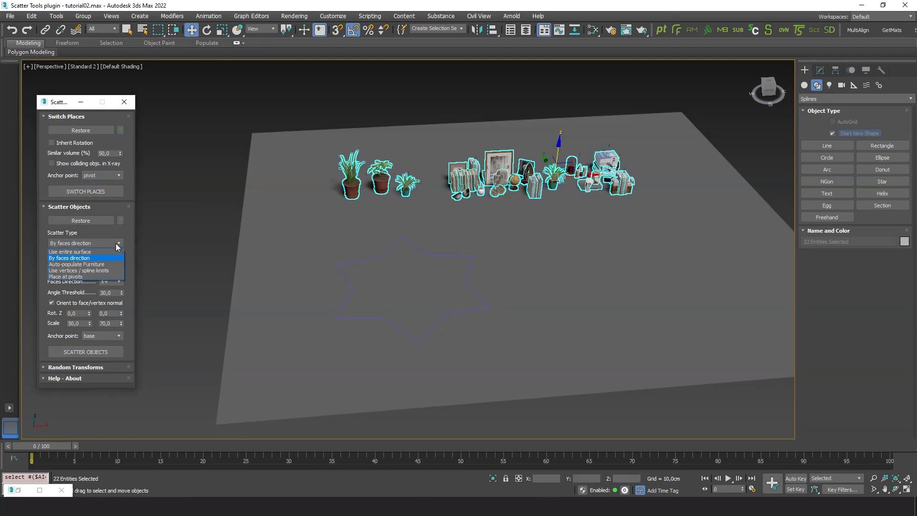
{"action": "left_click", "coordinate": [93, 270]}
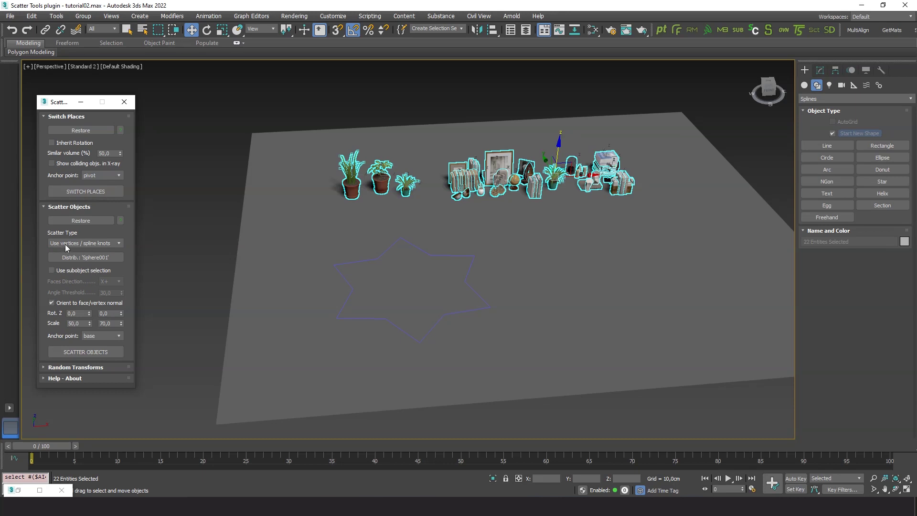
{"action": "left_click", "coordinate": [107, 258]}
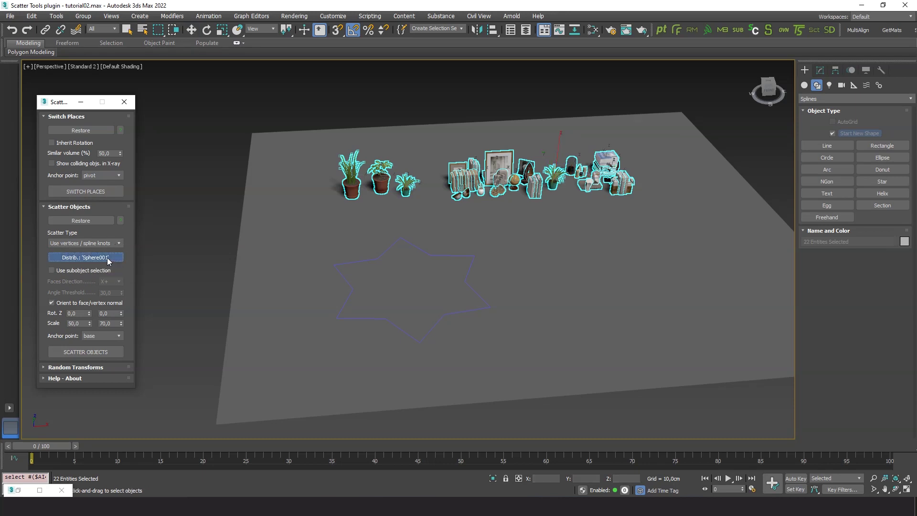
{"action": "left_click", "coordinate": [379, 319]}
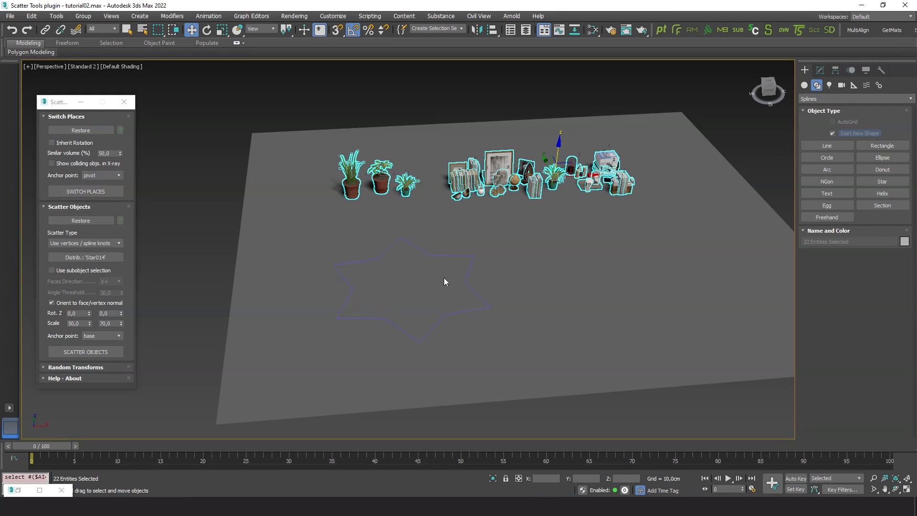
{"action": "scroll", "coordinate": [424, 363], "scroll_direction": "up", "scroll_amount": 2}
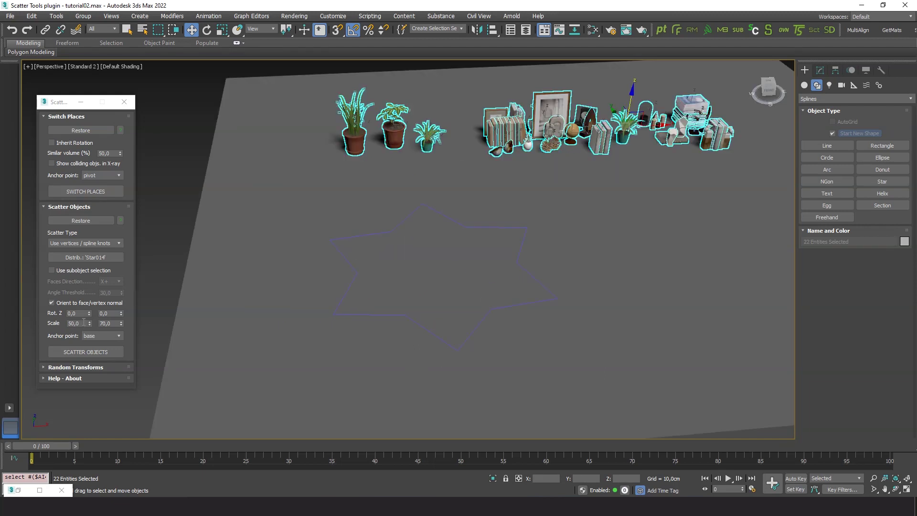
{"action": "double_click", "coordinate": [84, 322]}
{"action": "type", "text": "100"}
{"action": "key", "text": "Tab"}
{"action": "type", "text": "1"}
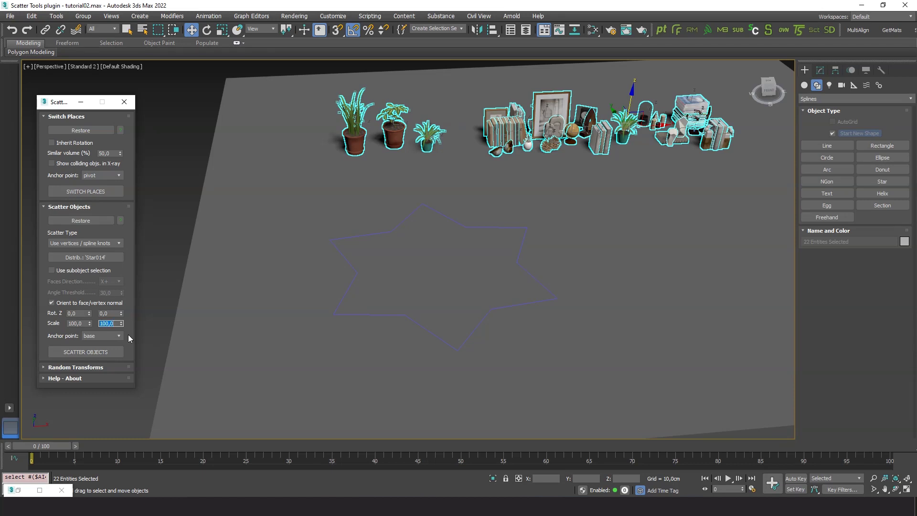
Scatter the 22 props onto the star's knots, then select Star014 alone.
{"action": "left_click", "coordinate": [101, 352]}
{"action": "left_click", "coordinate": [101, 352]}
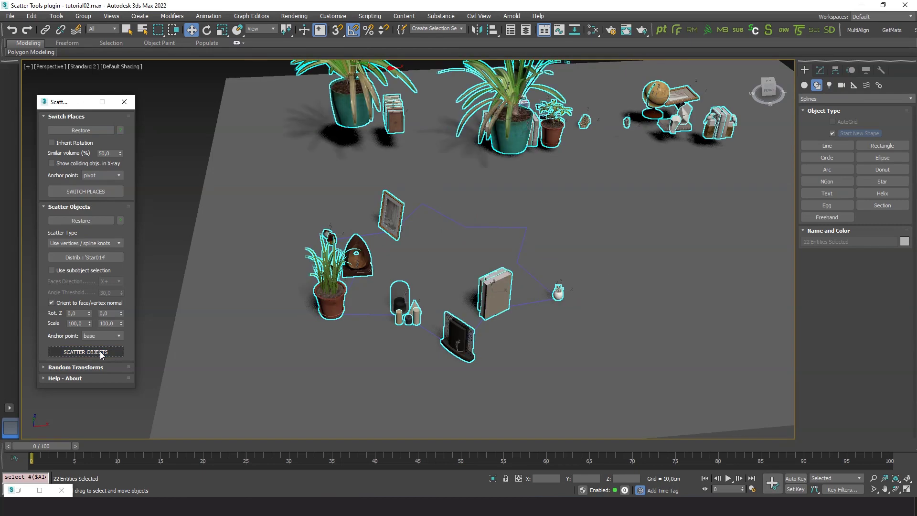
{"action": "left_click", "coordinate": [101, 352]}
{"action": "left_click", "coordinate": [101, 352]}
{"action": "left_click", "coordinate": [101, 352]}
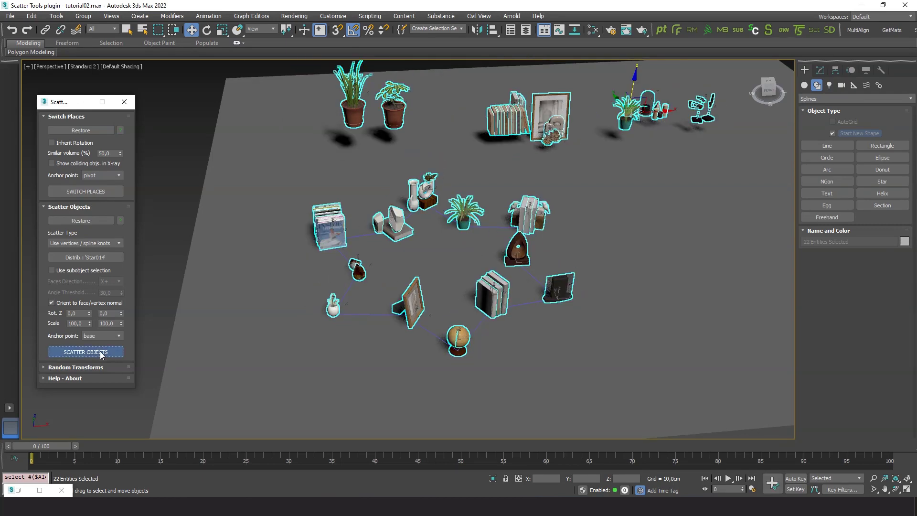
{"action": "middle_click_drag", "start_coordinate": [355, 367], "coordinate": [418, 380], "text": "alt"}
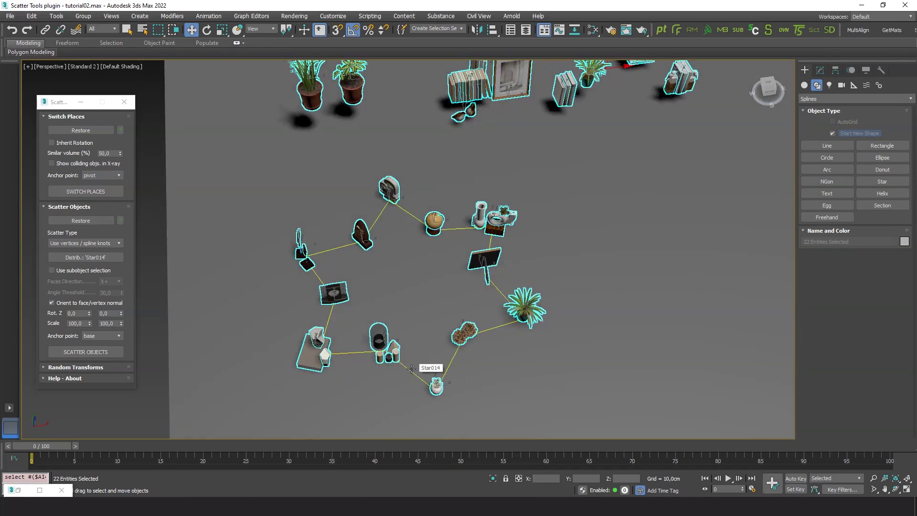
{"action": "left_click", "coordinate": [412, 369]}
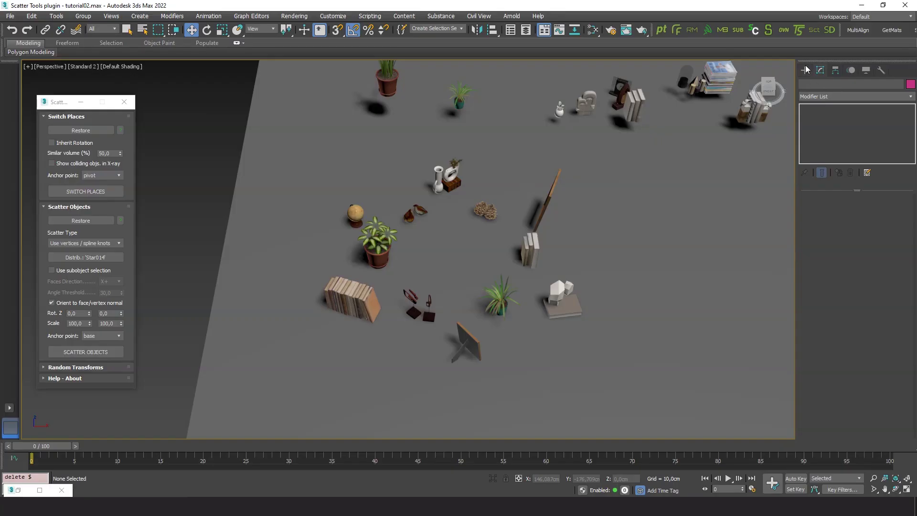
Create a roughly 49 cm box, Box025, and raise it about 63 cm above the floor.
{"action": "left_click", "coordinate": [806, 70]}
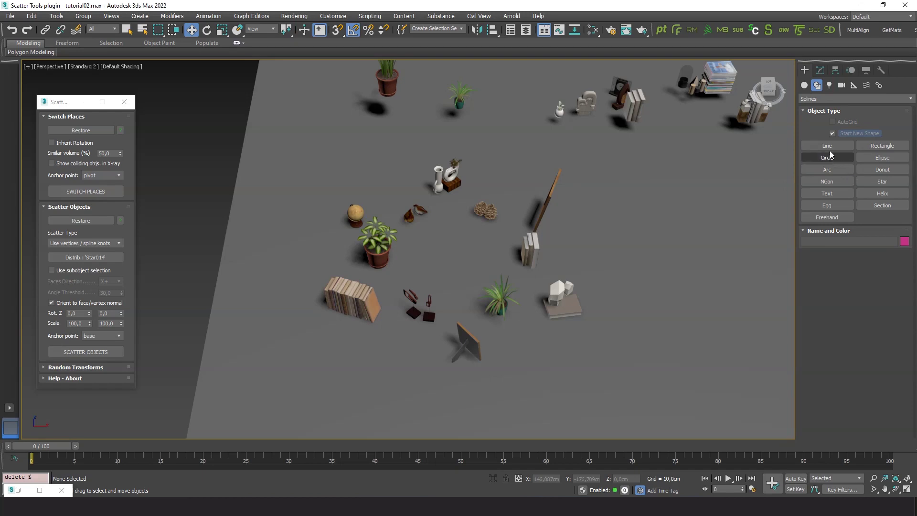
{"action": "left_click", "coordinate": [804, 85]}
{"action": "left_click", "coordinate": [827, 134]}
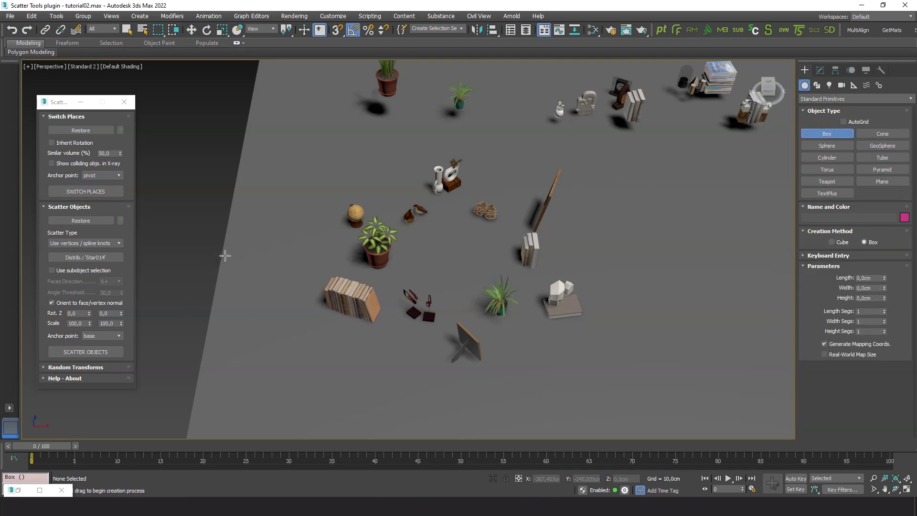
{"action": "left_click_drag", "start_coordinate": [225, 254], "coordinate": [293, 309]}
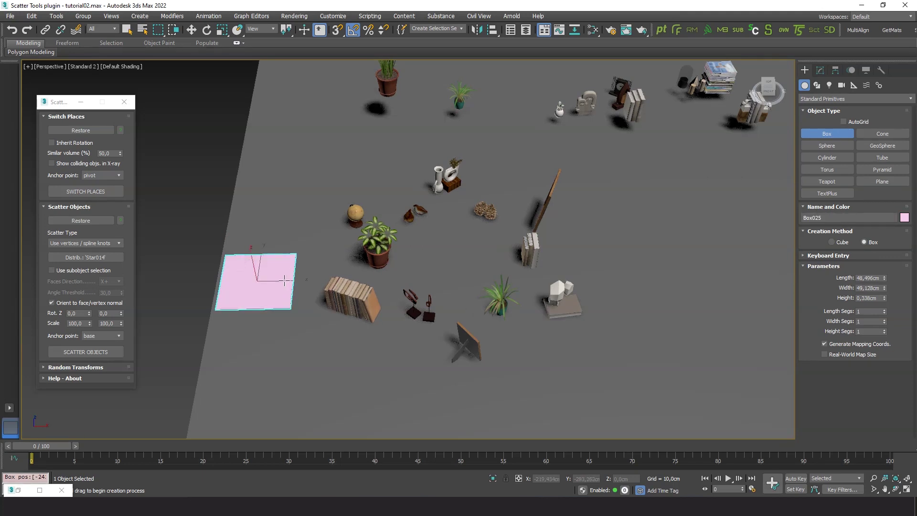
{"action": "left_click", "coordinate": [281, 244]}
{"action": "left_click", "coordinate": [191, 30]}
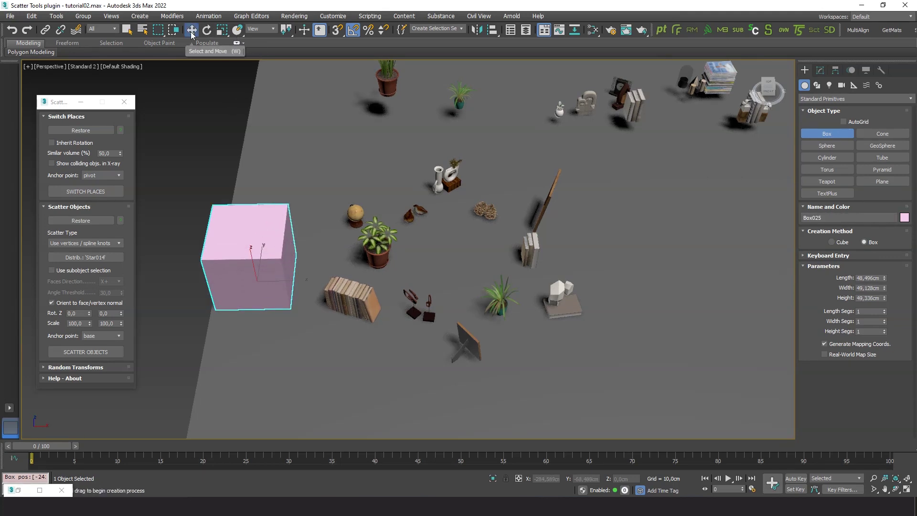
{"action": "left_click_drag", "start_coordinate": [246, 245], "coordinate": [629, 353]}
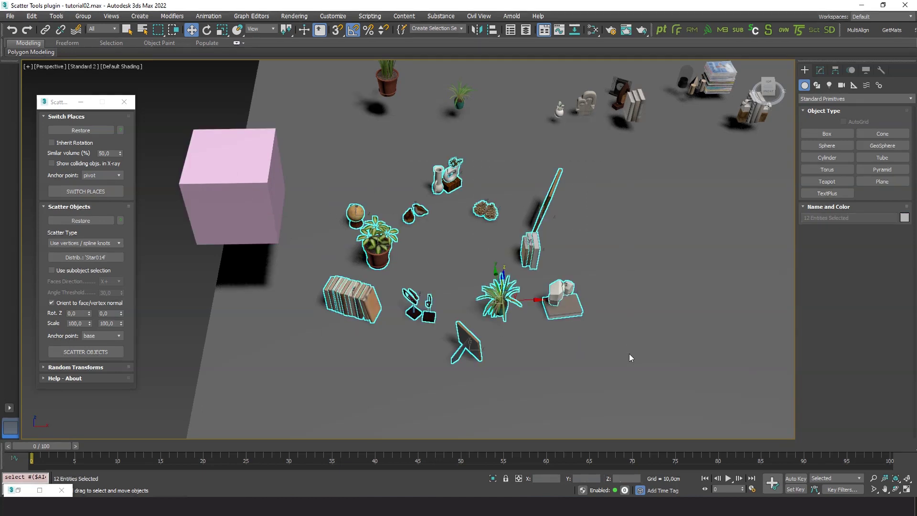
Pick Box025 as the distribution object and scatter the 12 props onto its vertices.
{"action": "left_click", "coordinate": [84, 257]}
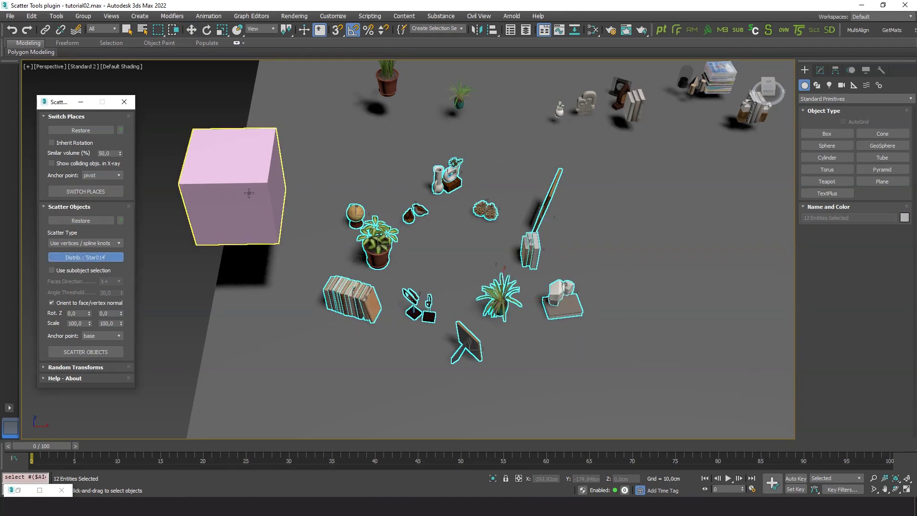
{"action": "left_click", "coordinate": [230, 200]}
{"action": "left_click", "coordinate": [85, 351]}
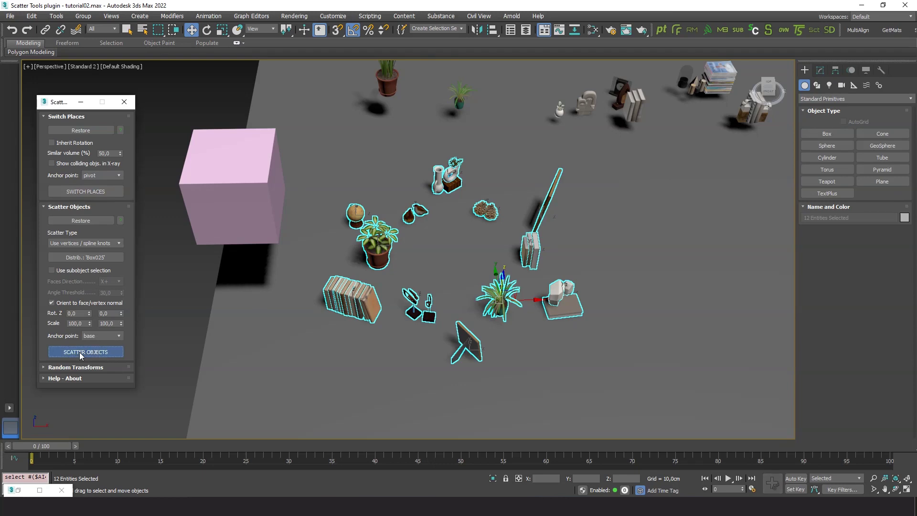
{"action": "middle_click_drag", "start_coordinate": [211, 306], "coordinate": [387, 223]}
{"action": "middle_click_drag", "start_coordinate": [446, 222], "coordinate": [412, 278], "text": "alt"}
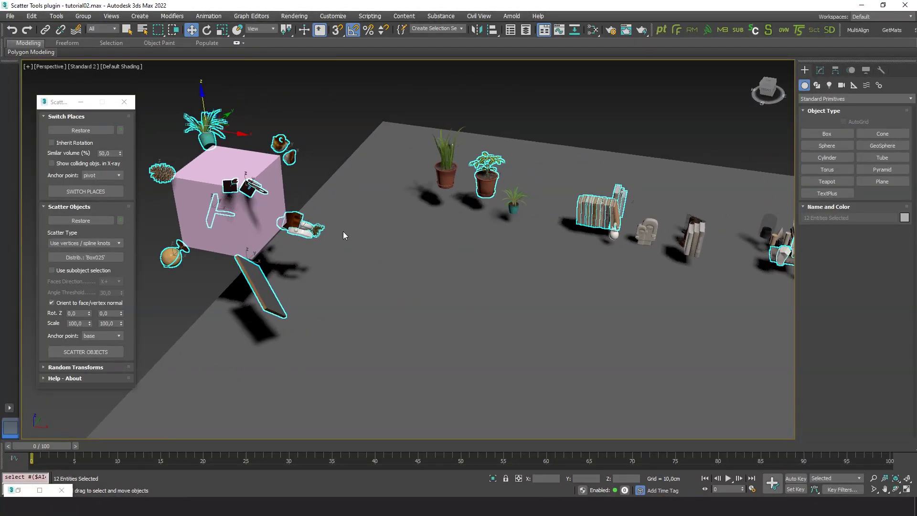
Restore the props' original transforms, confirming Yes, and select Box025.
{"action": "left_click", "coordinate": [97, 220]}
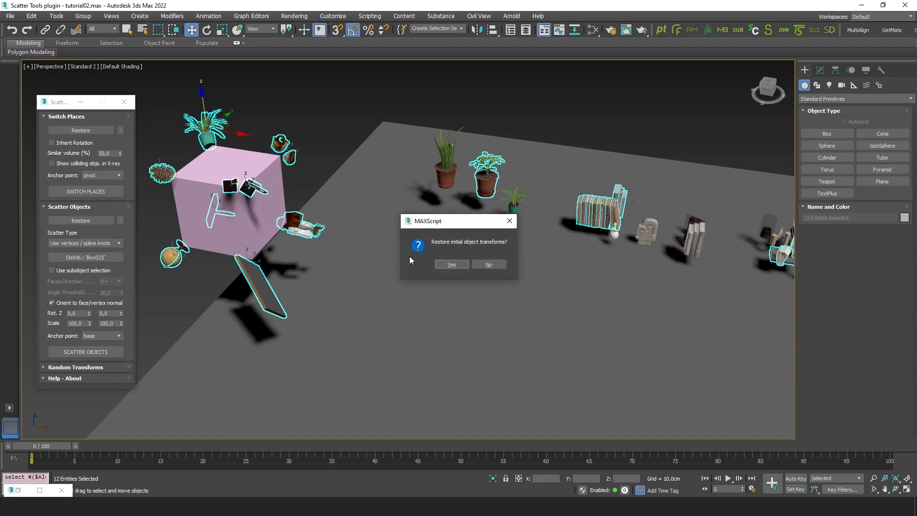
{"action": "left_click", "coordinate": [444, 265]}
{"action": "left_click", "coordinate": [246, 208]}
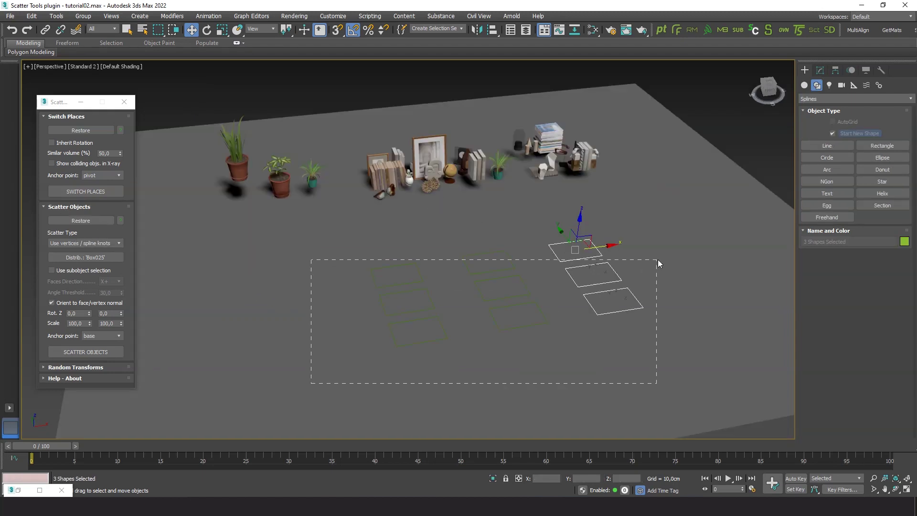
Group the nine rectangles into a group named Group006.
{"action": "left_click_drag", "start_coordinate": [658, 263], "coordinate": [671, 241]}
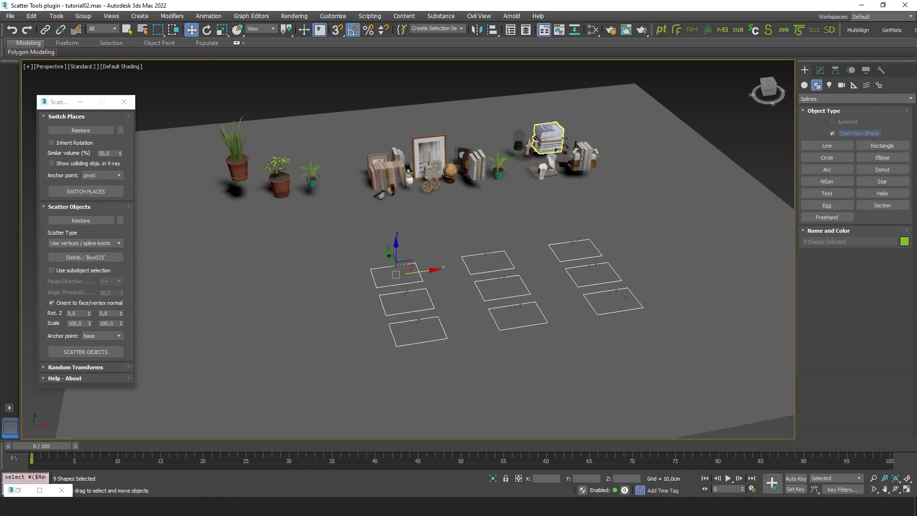
{"action": "left_click", "coordinate": [415, 325]}
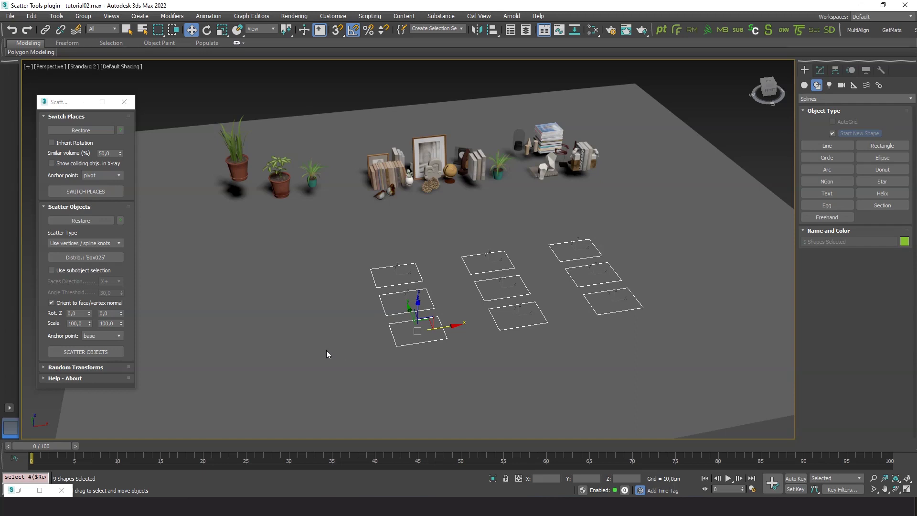
{"action": "left_click", "coordinate": [83, 15]}
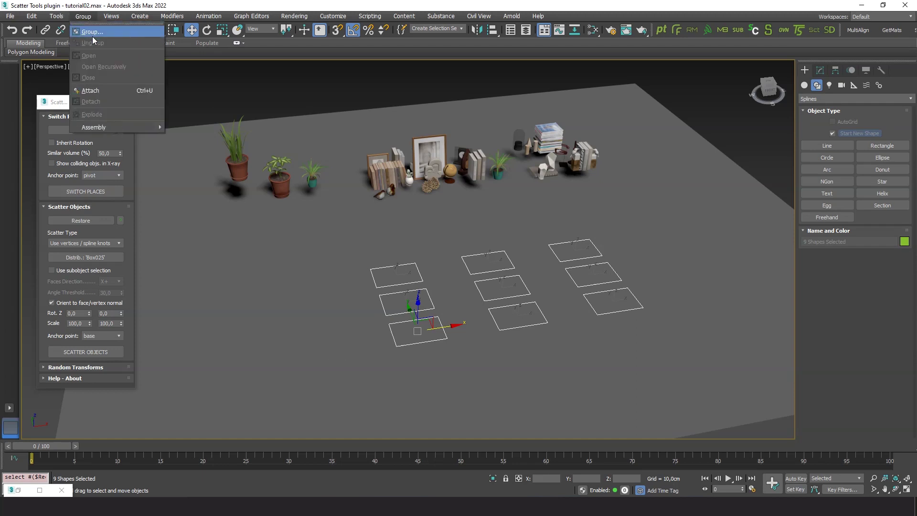
{"action": "left_click", "coordinate": [86, 25]}
{"action": "left_click", "coordinate": [465, 269]}
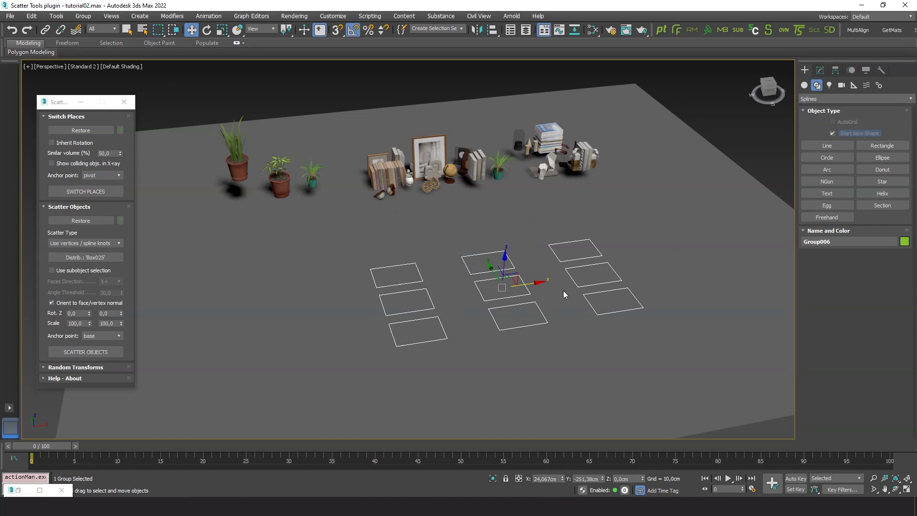
{"action": "left_click", "coordinate": [308, 314]}
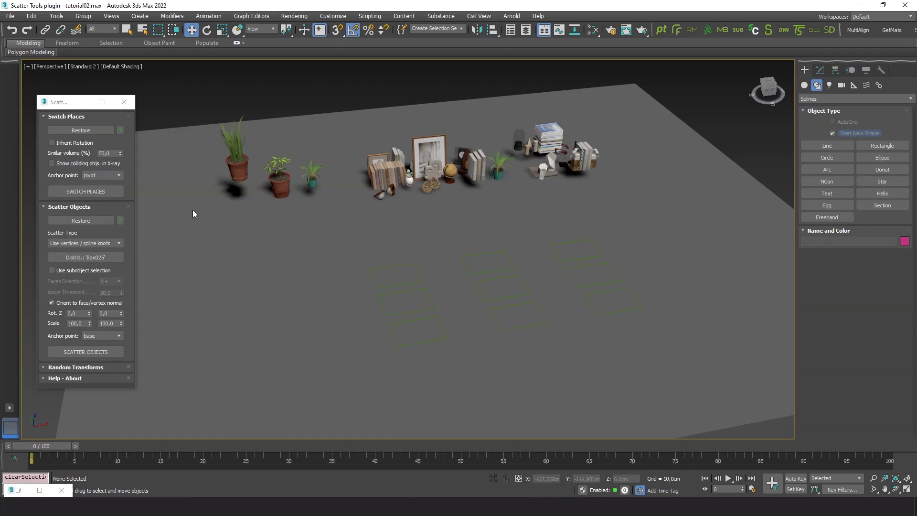
Give Group006 a light-green object colour, then clear the selection.
{"action": "left_click_drag", "start_coordinate": [359, 310], "coordinate": [473, 261]}
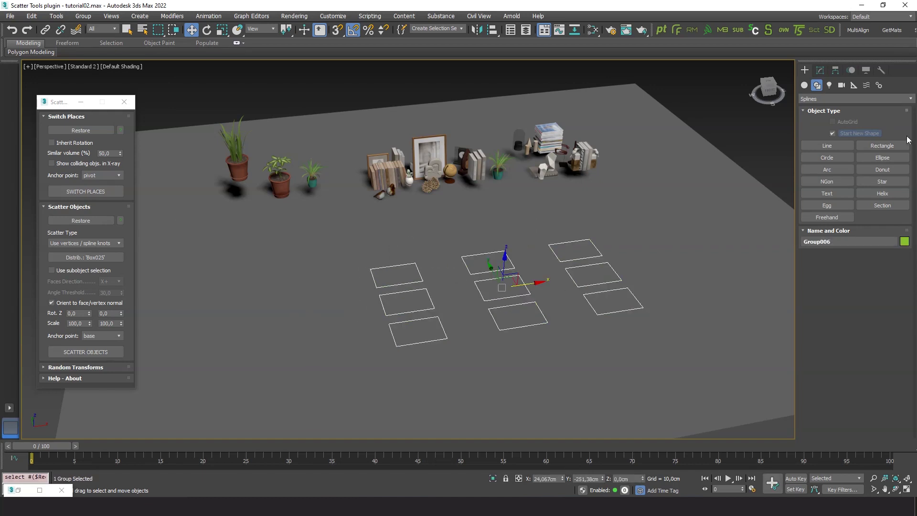
{"action": "left_click", "coordinate": [905, 242]}
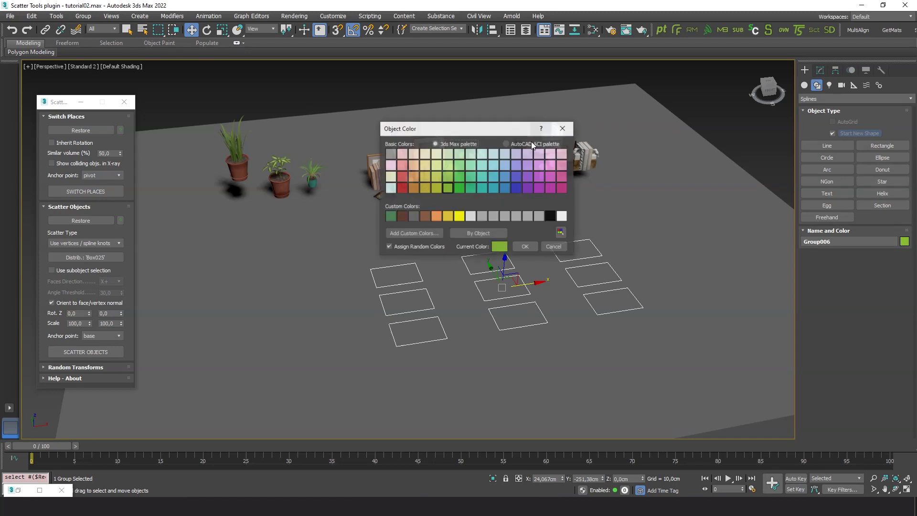
{"action": "left_click", "coordinate": [451, 166]}
{"action": "left_click", "coordinate": [525, 247]}
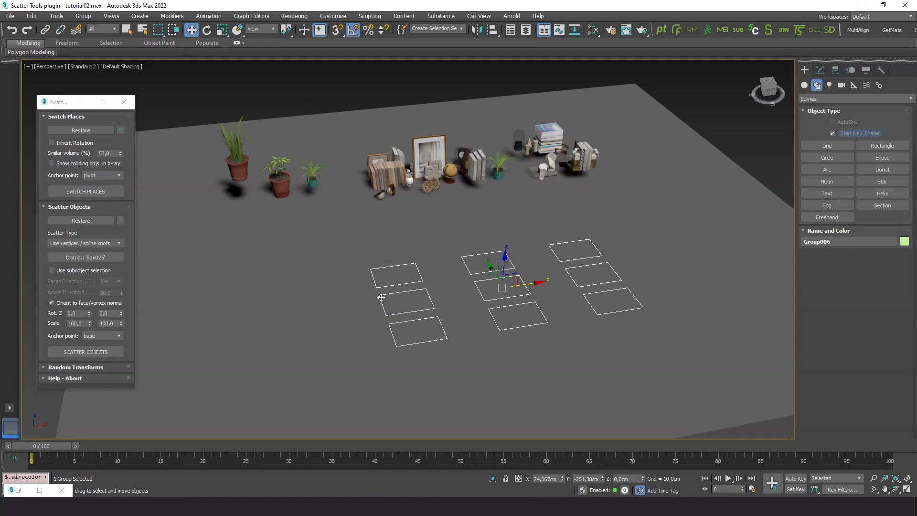
{"action": "left_click", "coordinate": [348, 313]}
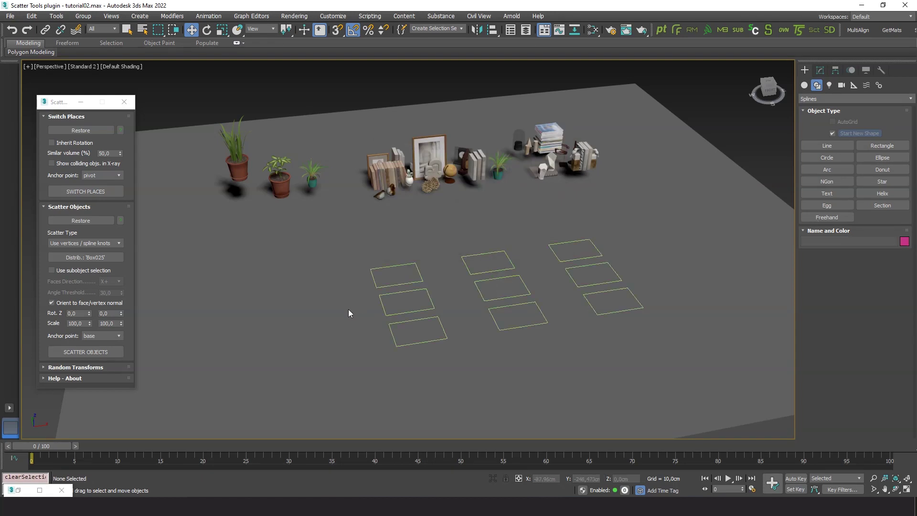
Set Scatter Type to Place at pivots and pick Group006 as distribution object for the 19 props.
{"action": "left_click", "coordinate": [118, 244]}
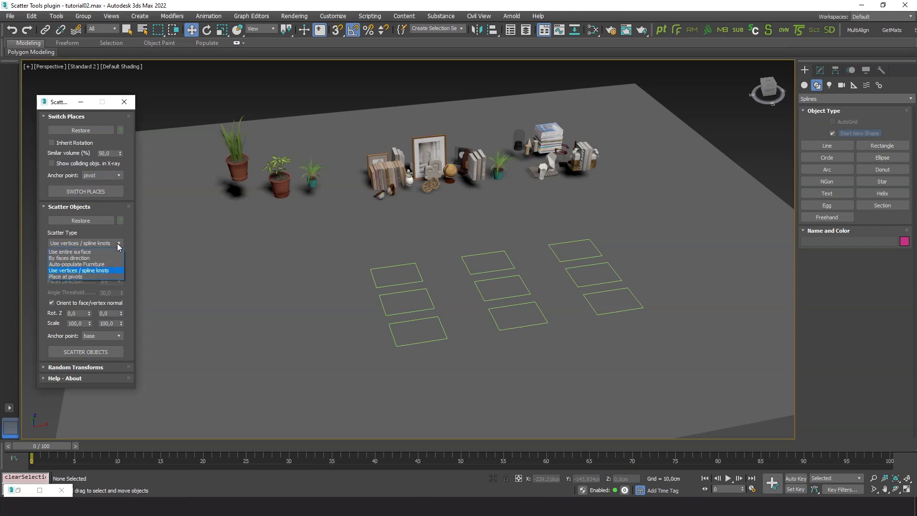
{"action": "left_click", "coordinate": [89, 277]}
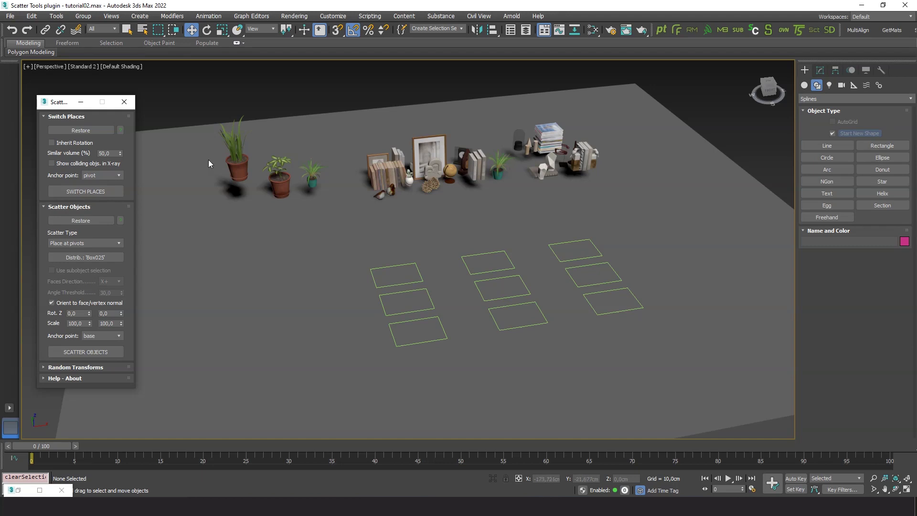
{"action": "left_click_drag", "start_coordinate": [339, 109], "coordinate": [352, 114]}
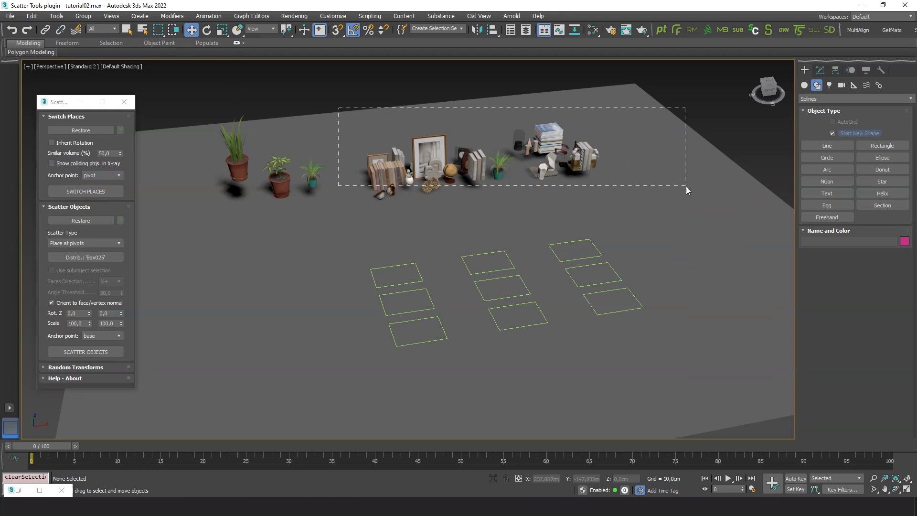
{"action": "left_click_drag", "start_coordinate": [686, 190], "coordinate": [685, 194]}
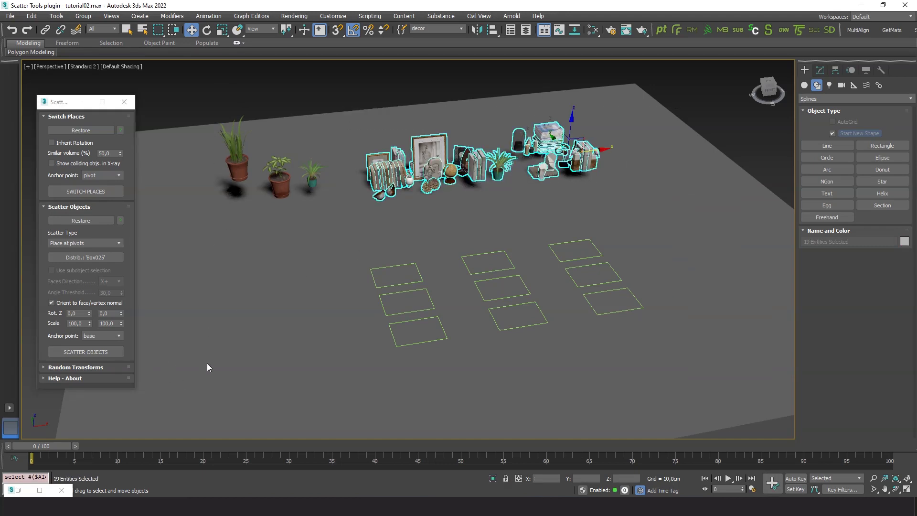
{"action": "left_click", "coordinate": [104, 261]}
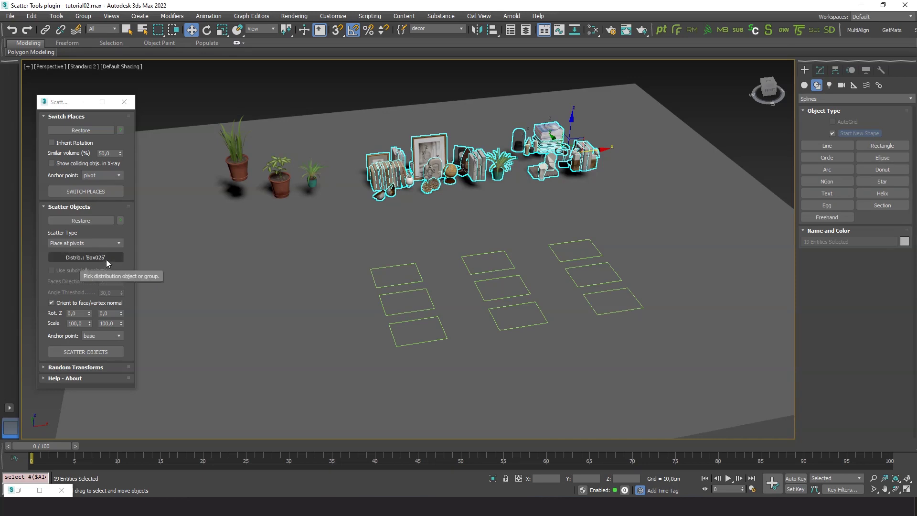
{"action": "left_click", "coordinate": [106, 260]}
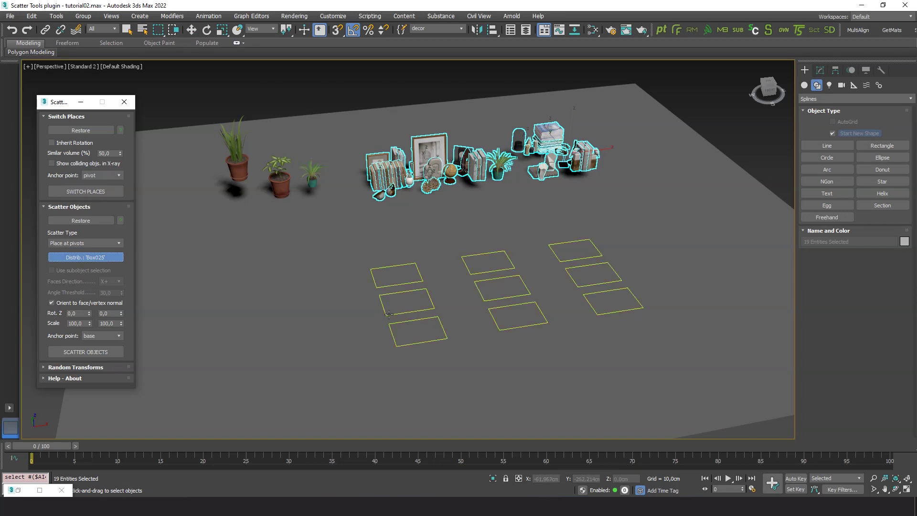
{"action": "left_click", "coordinate": [388, 313]}
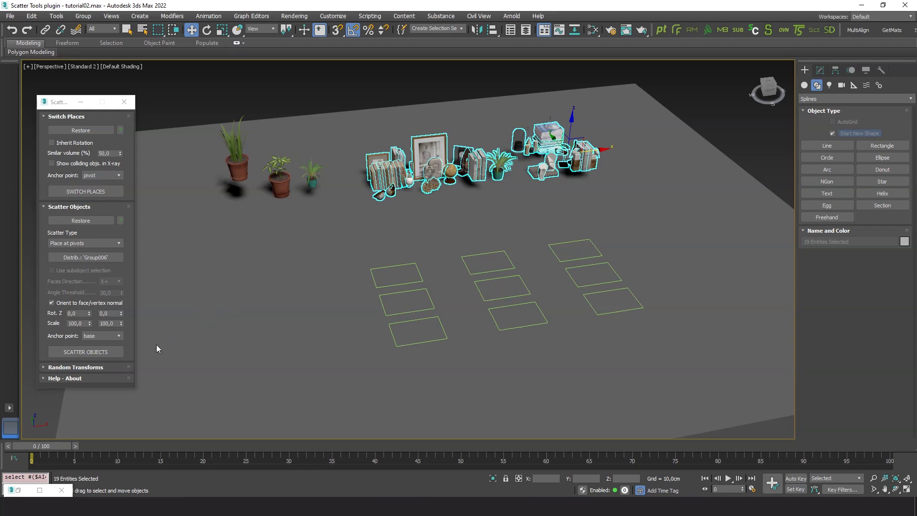
Scatter the decor props onto Group006's pivots, reshuffling the arrangement several times.
{"action": "left_click", "coordinate": [74, 352]}
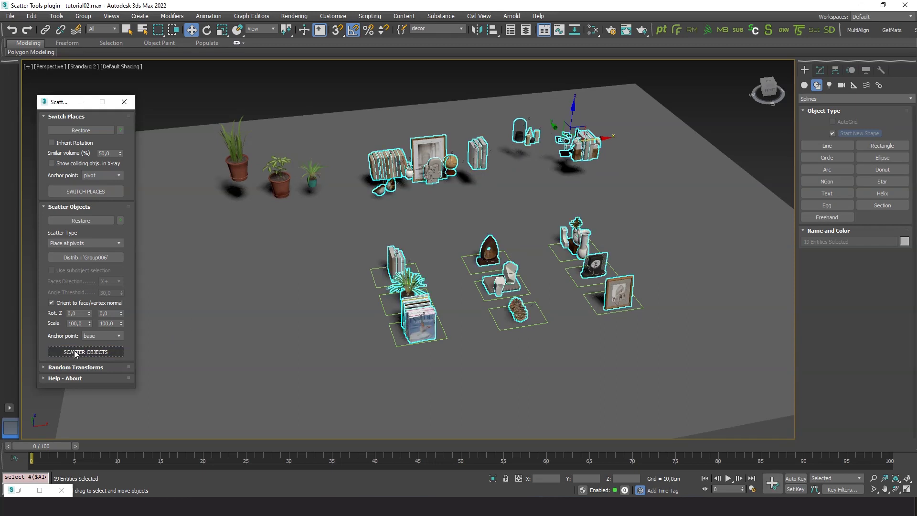
{"action": "left_click", "coordinate": [74, 352]}
{"action": "left_click", "coordinate": [75, 352]}
{"action": "left_click", "coordinate": [75, 352]}
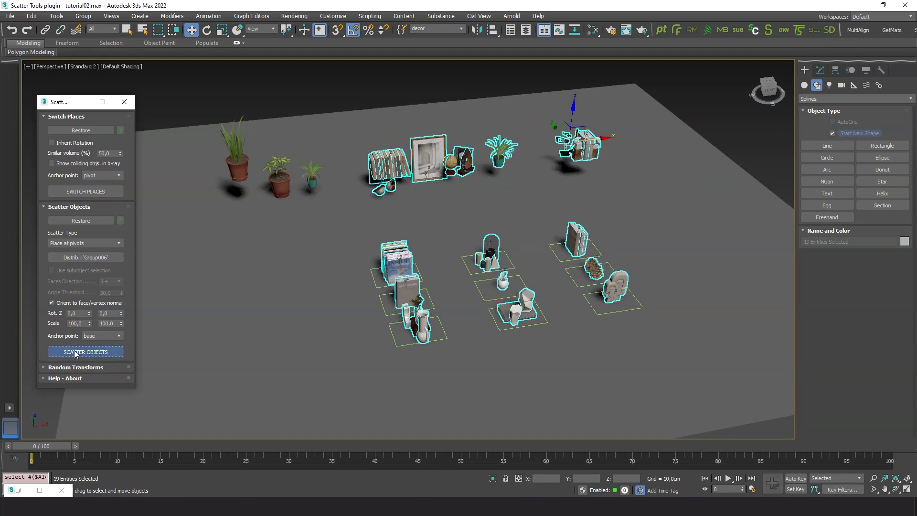
{"action": "left_click", "coordinate": [75, 352]}
{"action": "left_click", "coordinate": [75, 352]}
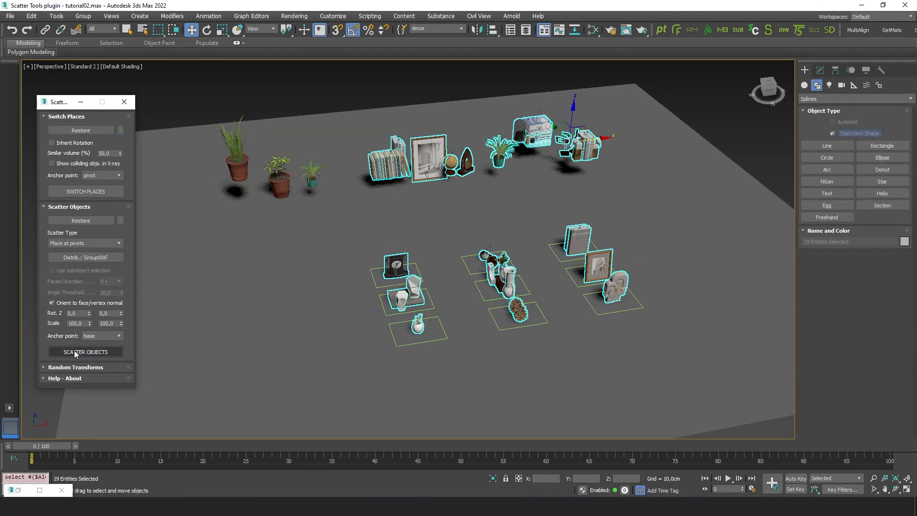
{"action": "left_click", "coordinate": [75, 352]}
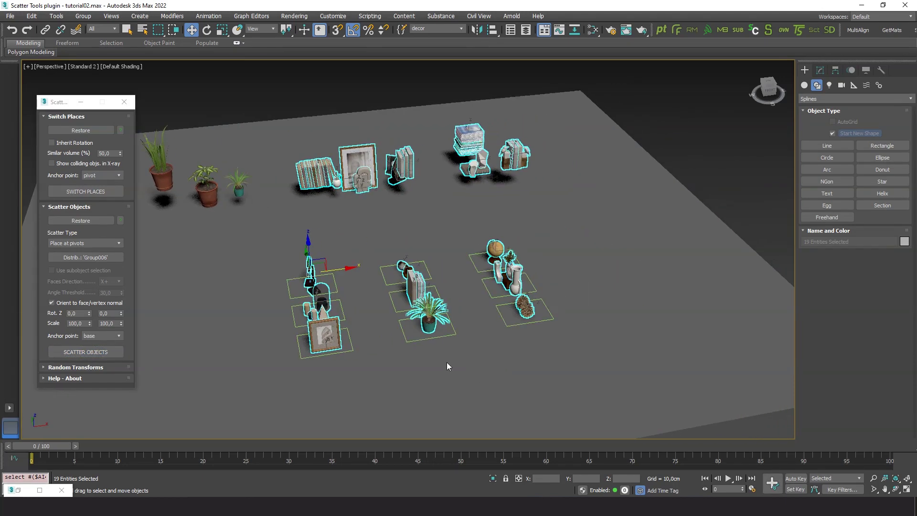
{"action": "scroll", "coordinate": [430, 361], "scroll_direction": "up", "scroll_amount": 6}
{"action": "scroll", "coordinate": [401, 349], "scroll_direction": "up", "scroll_amount": 2}
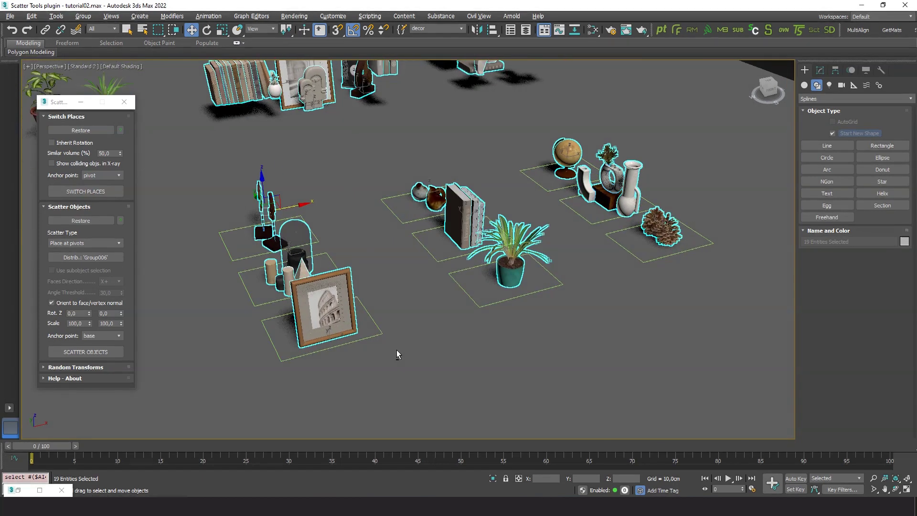
{"action": "scroll", "coordinate": [395, 351], "scroll_direction": "up", "scroll_amount": 2}
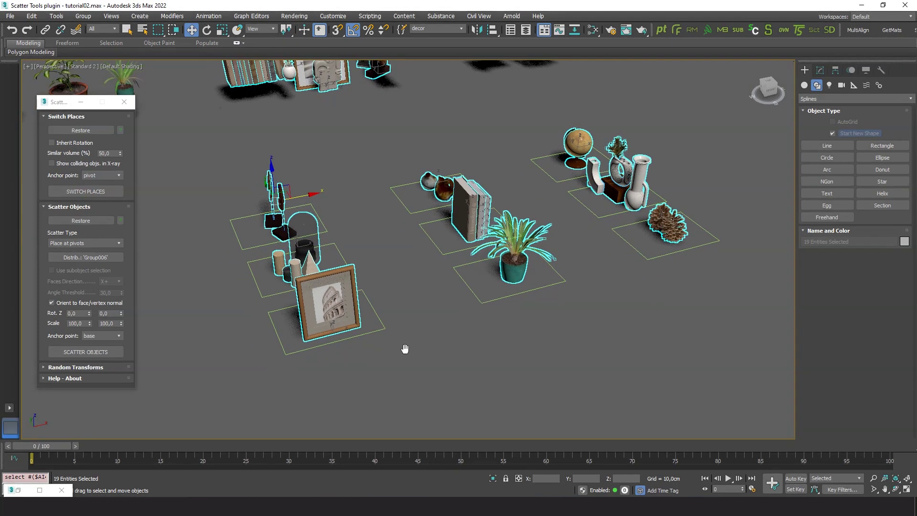
Rescatter a few more times until the layout looks right, then deselect and zoom out.
{"action": "left_click", "coordinate": [101, 353]}
{"action": "left_click", "coordinate": [101, 352]}
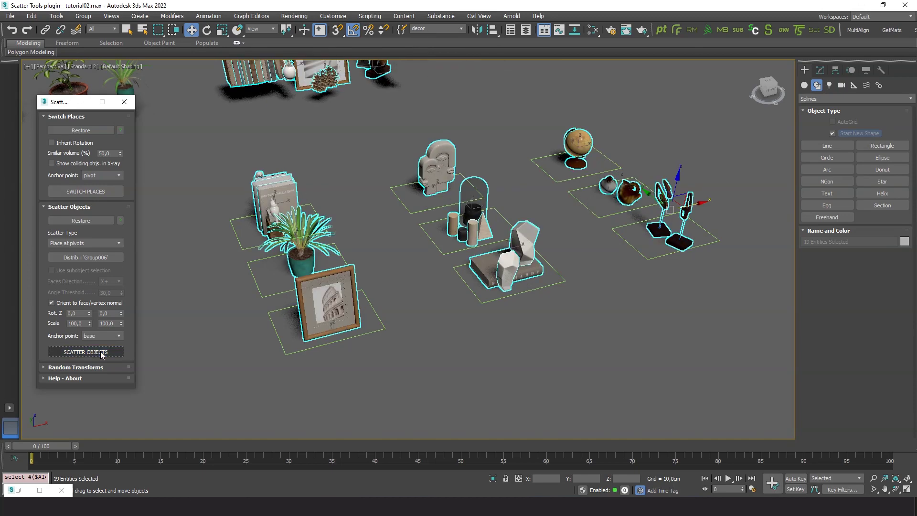
{"action": "left_click", "coordinate": [101, 352]}
{"action": "left_click", "coordinate": [102, 353]}
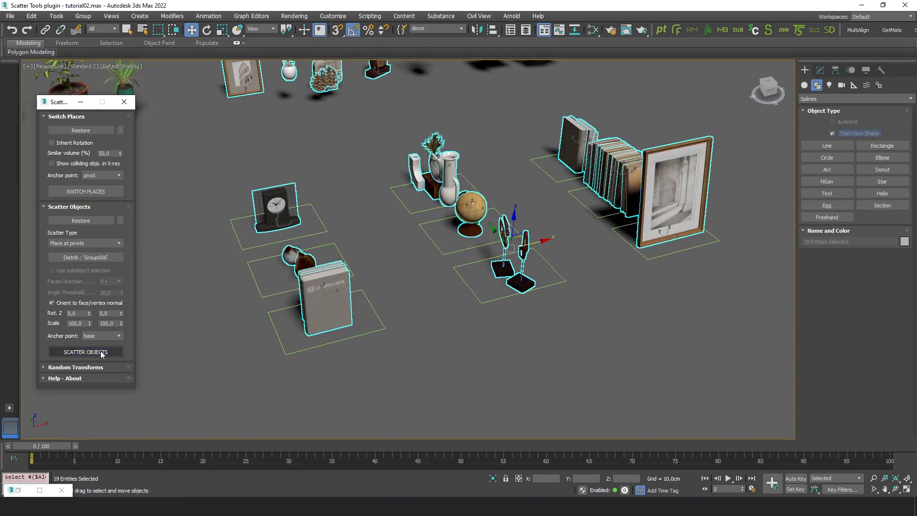
{"action": "left_click", "coordinate": [456, 381]}
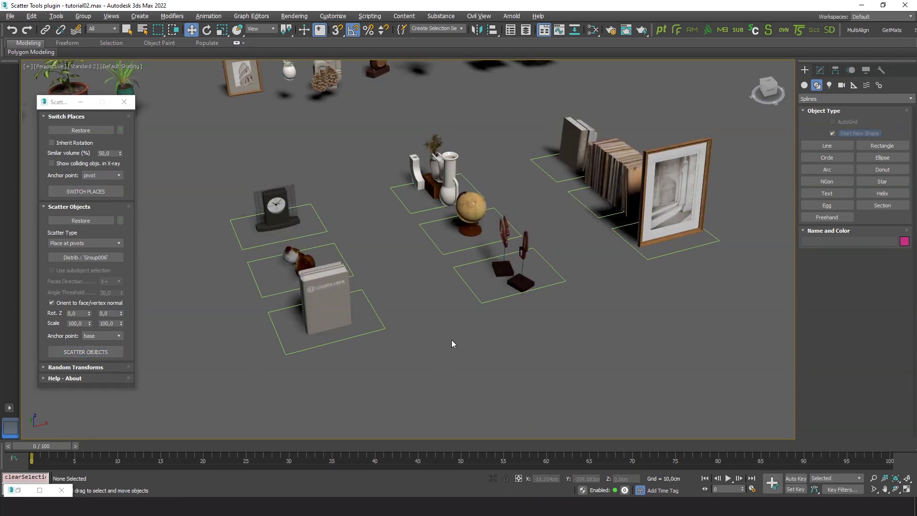
{"action": "scroll", "coordinate": [462, 336], "scroll_direction": "down", "scroll_amount": 10}
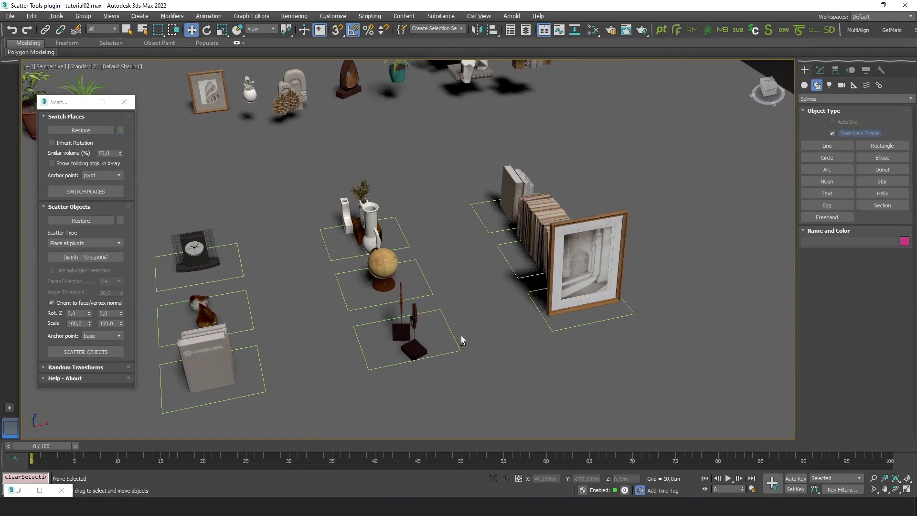